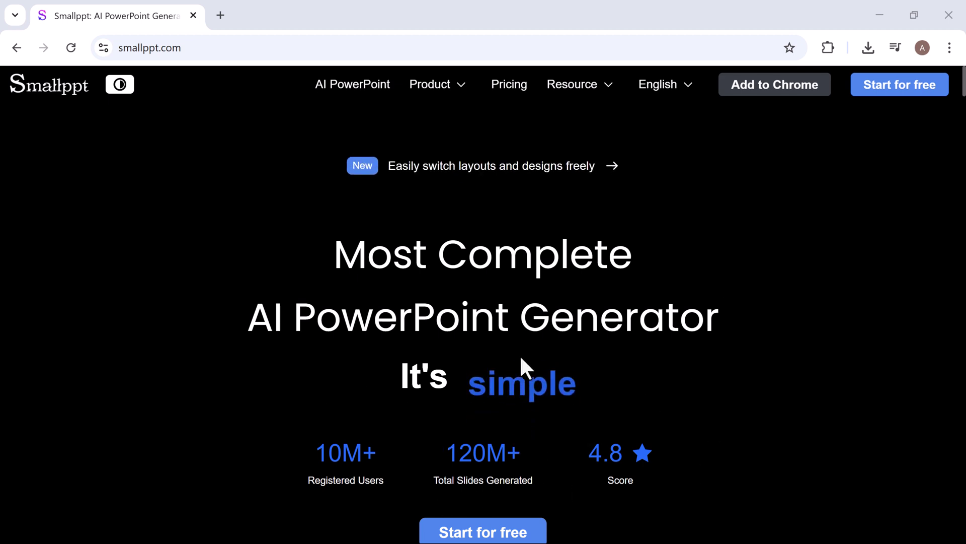
scroll(520, 354, down, 1)
scroll(520, 353, down, 2)
scroll(520, 355, down, 2)
scroll(519, 354, down, 2)
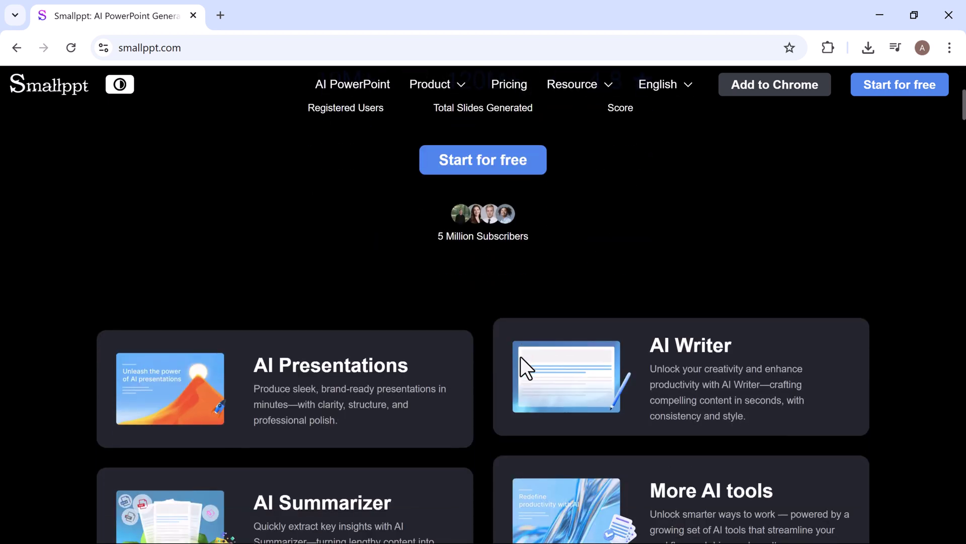
scroll(519, 355, down, 2)
scroll(519, 354, down, 3)
scroll(519, 354, down, 3)
scroll(520, 353, down, 1)
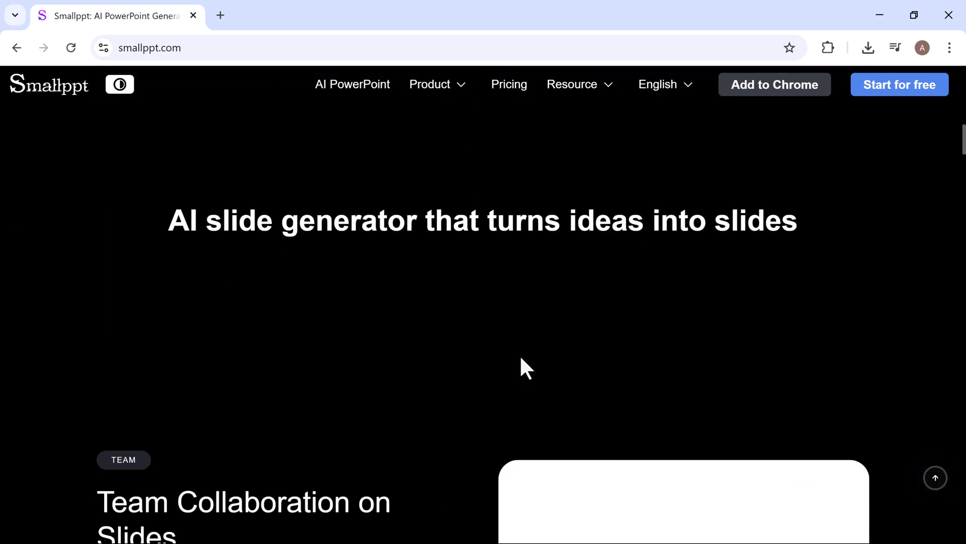
scroll(520, 354, down, 3)
scroll(520, 357, down, 2)
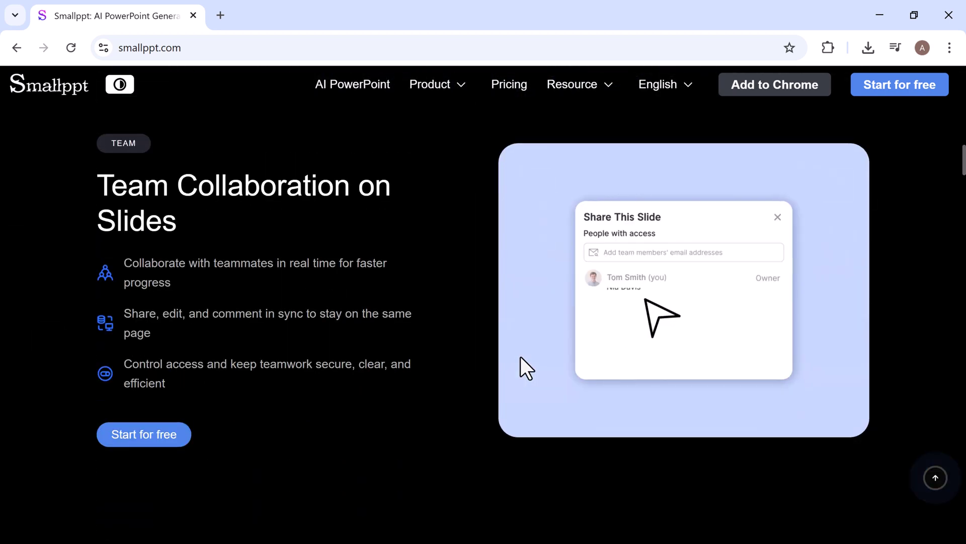
scroll(521, 356, down, 1)
scroll(520, 353, down, 1)
scroll(520, 354, down, 4)
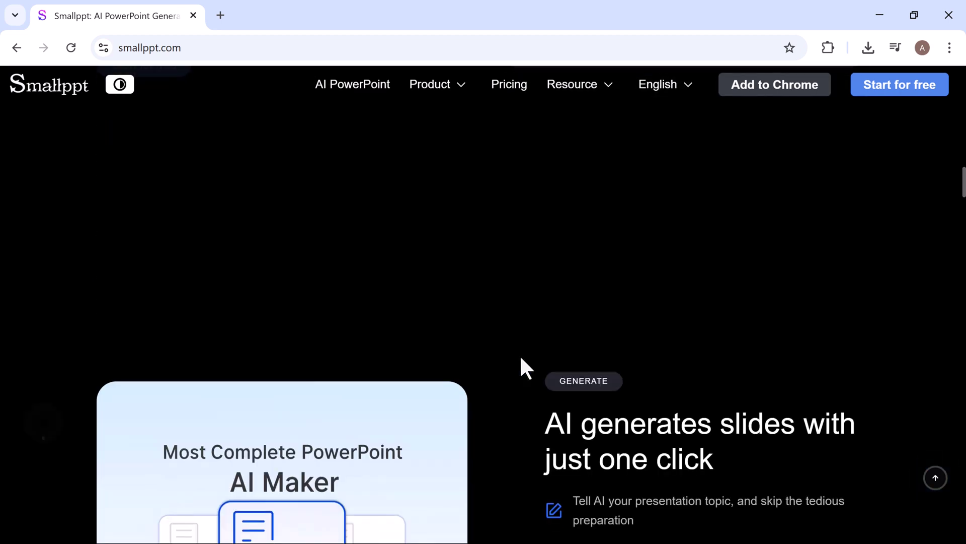
scroll(519, 354, down, 2)
scroll(519, 354, down, 1)
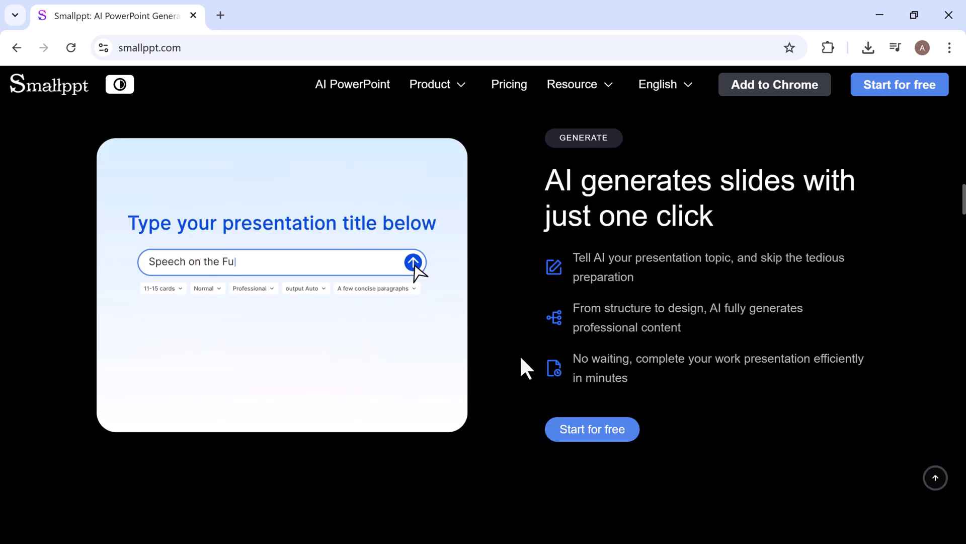
scroll(520, 354, down, 1)
scroll(520, 354, down, 1)
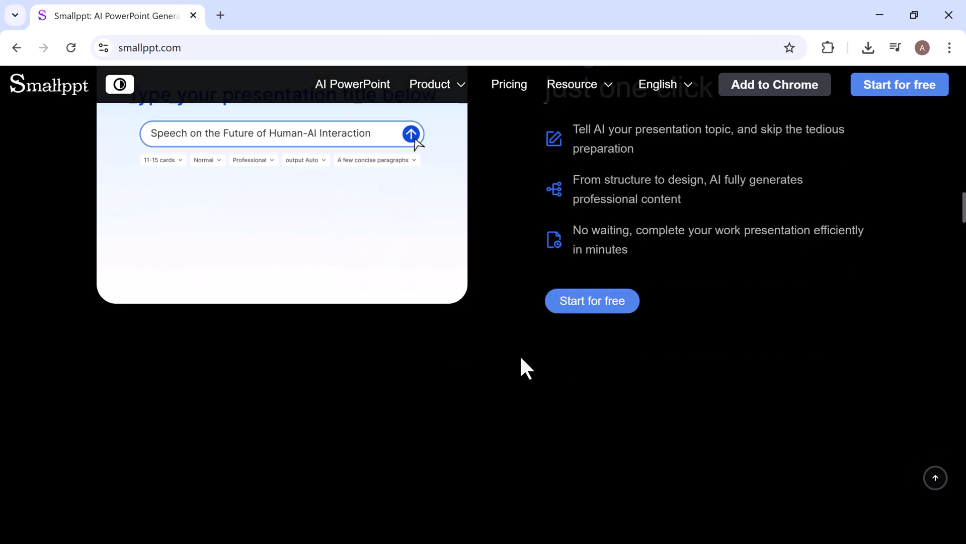
scroll(519, 355, down, 2)
scroll(520, 355, down, 3)
scroll(519, 354, down, 2)
scroll(520, 356, down, 1)
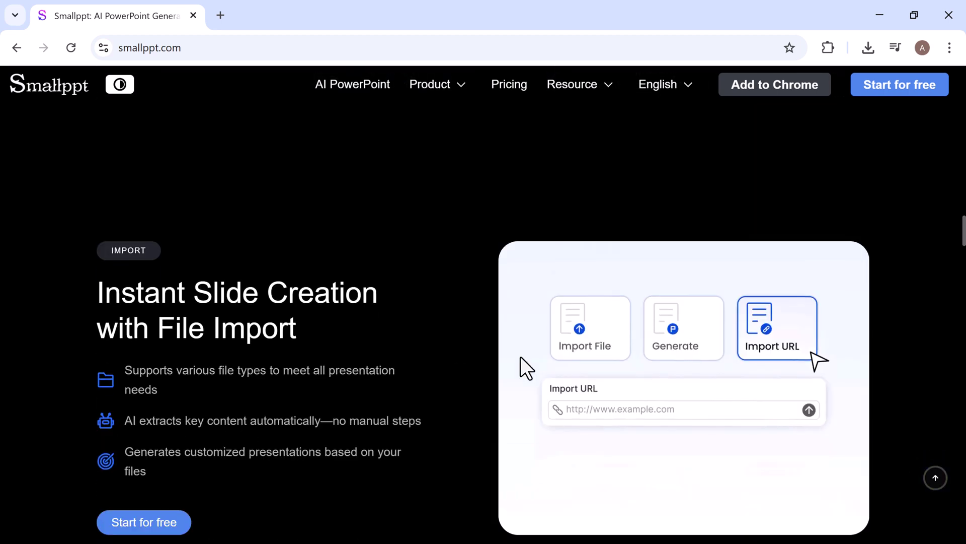
scroll(521, 357, down, 1)
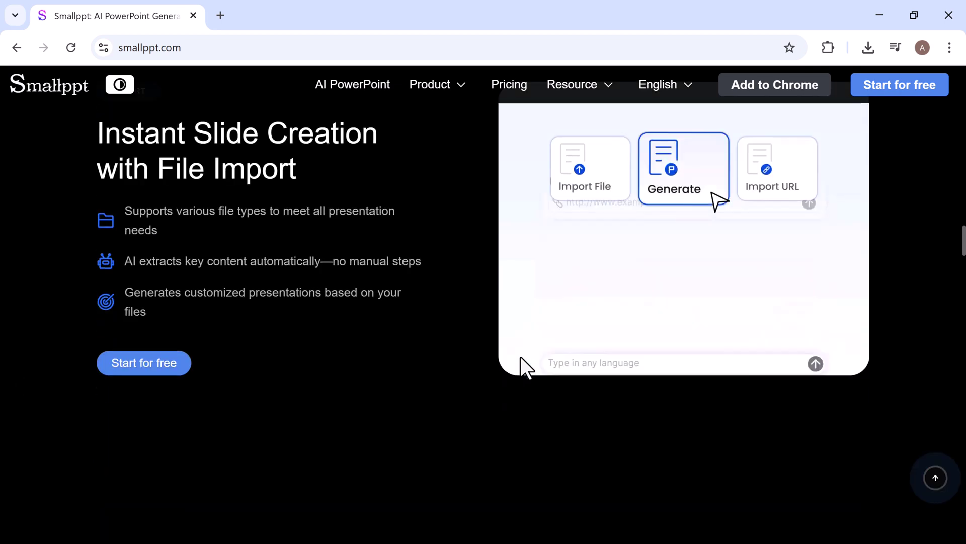
scroll(520, 356, down, 4)
scroll(519, 354, down, 1)
scroll(519, 354, down, 3)
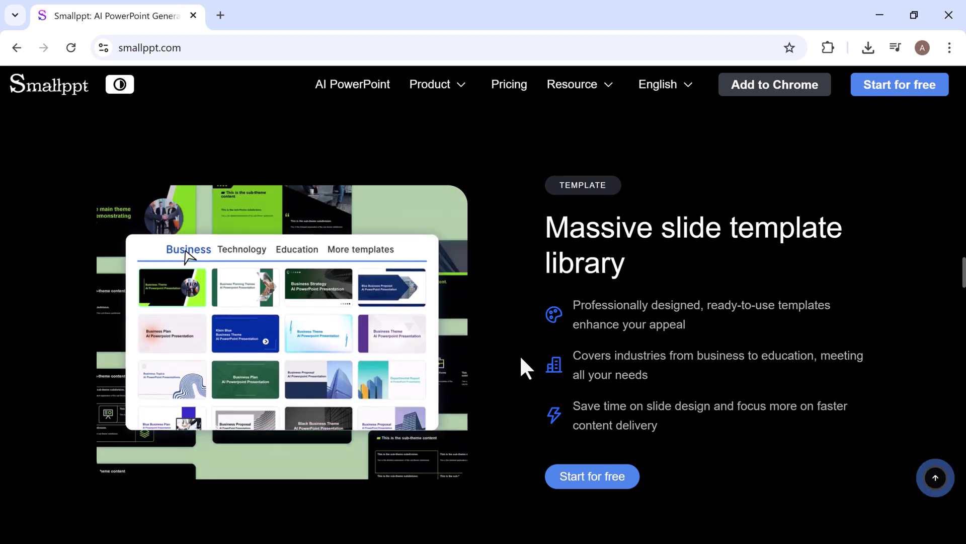
scroll(520, 354, down, 2)
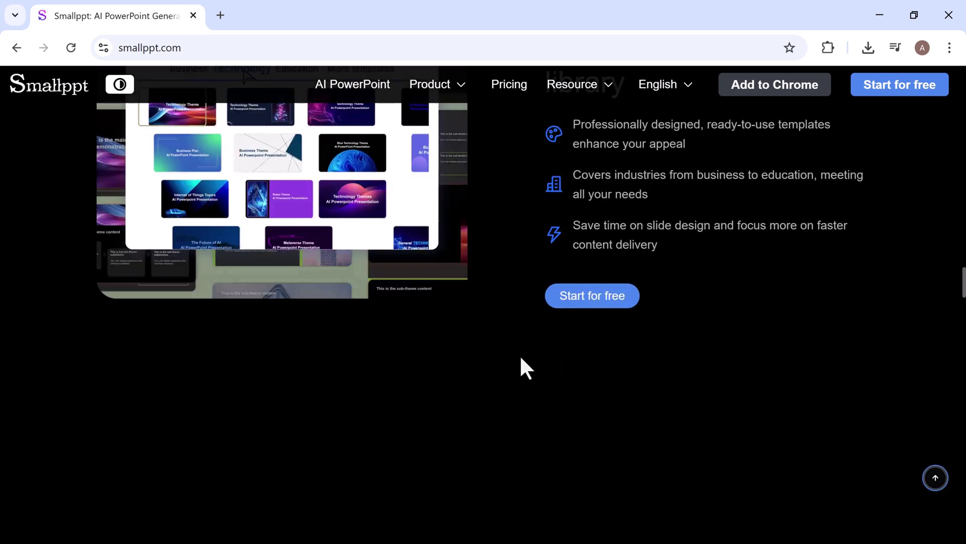
scroll(520, 354, down, 1)
scroll(519, 355, down, 3)
scroll(520, 354, down, 2)
scroll(520, 355, down, 1)
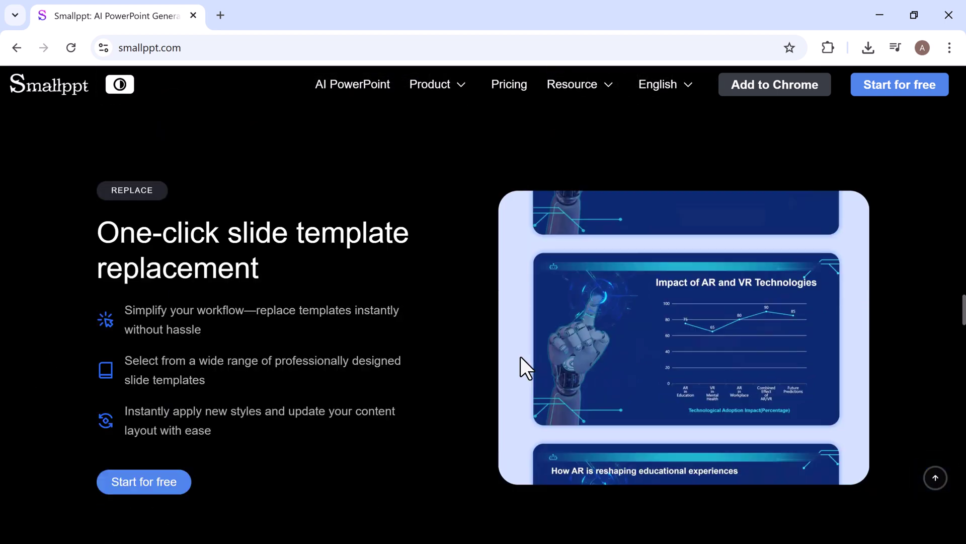
scroll(519, 354, down, 2)
scroll(520, 355, down, 2)
scroll(520, 354, down, 1)
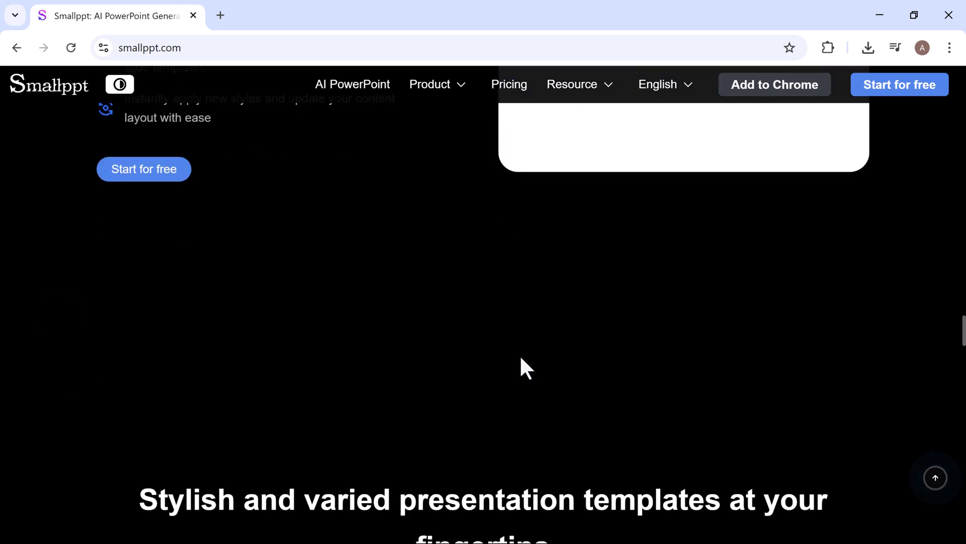
scroll(519, 354, down, 3)
scroll(520, 354, down, 2)
scroll(520, 355, down, 3)
scroll(519, 354, down, 2)
scroll(519, 354, down, 1)
scroll(520, 354, down, 2)
scroll(520, 355, down, 1)
scroll(520, 354, down, 3)
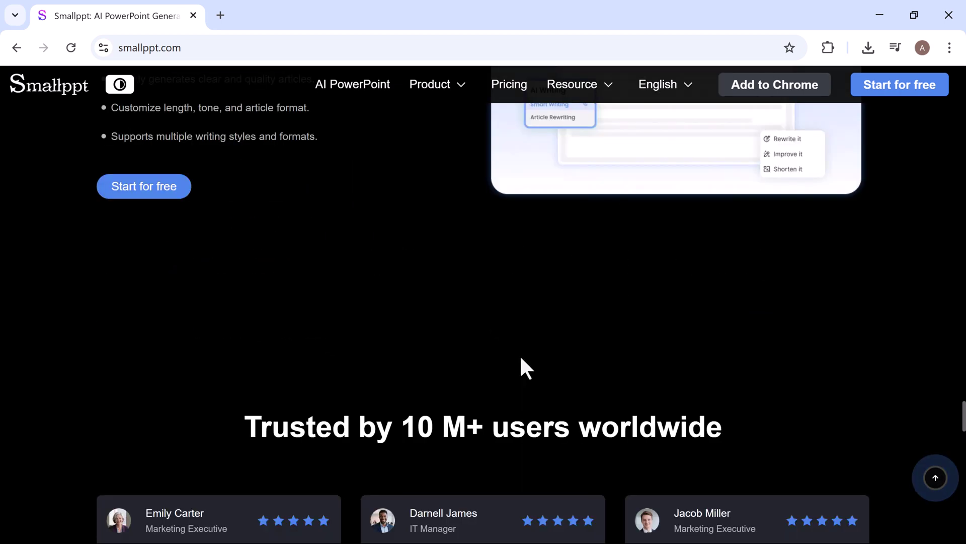
scroll(520, 354, down, 2)
scroll(520, 355, down, 2)
scroll(519, 354, down, 3)
scroll(519, 354, down, 2)
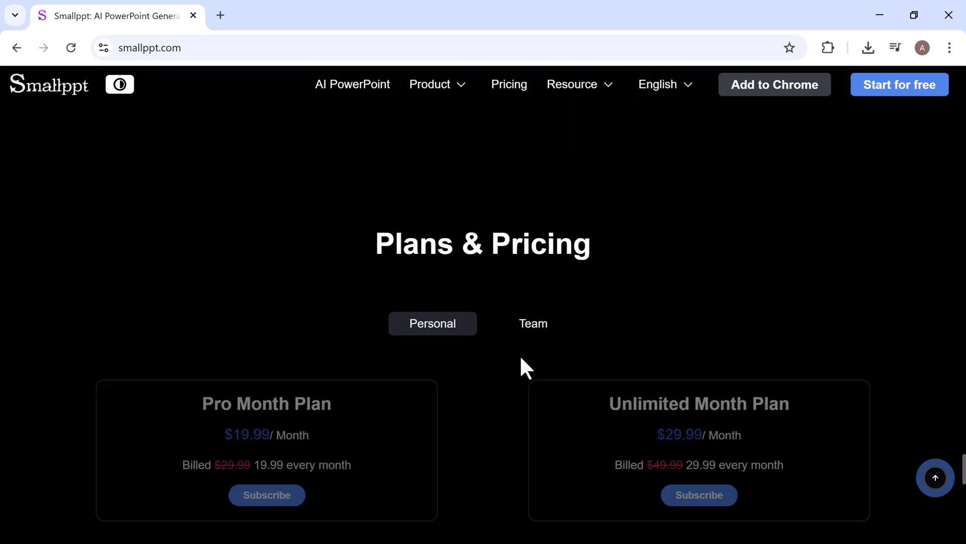
scroll(520, 354, down, 2)
scroll(520, 354, down, 2)
scroll(526, 367, down, 3)
scroll(527, 368, down, 2)
scroll(526, 368, down, 3)
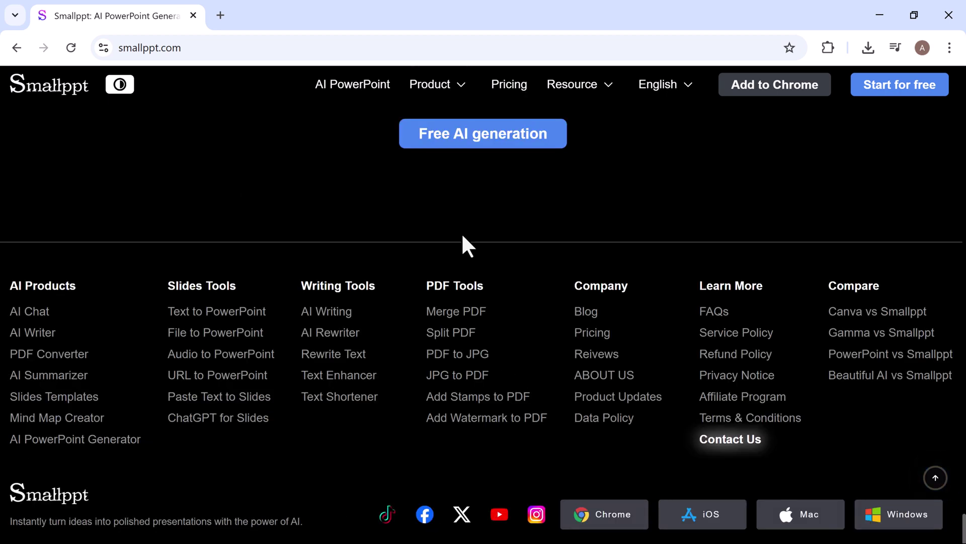
Sign in, then visit AI Writer, AI Summarizer and AI Chat from the sidebar
click(903, 94)
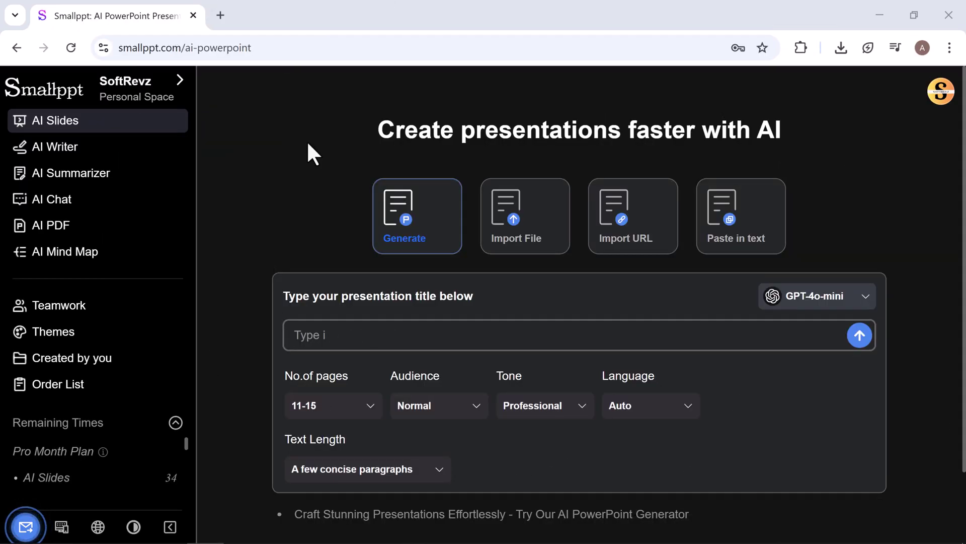
text(Up)
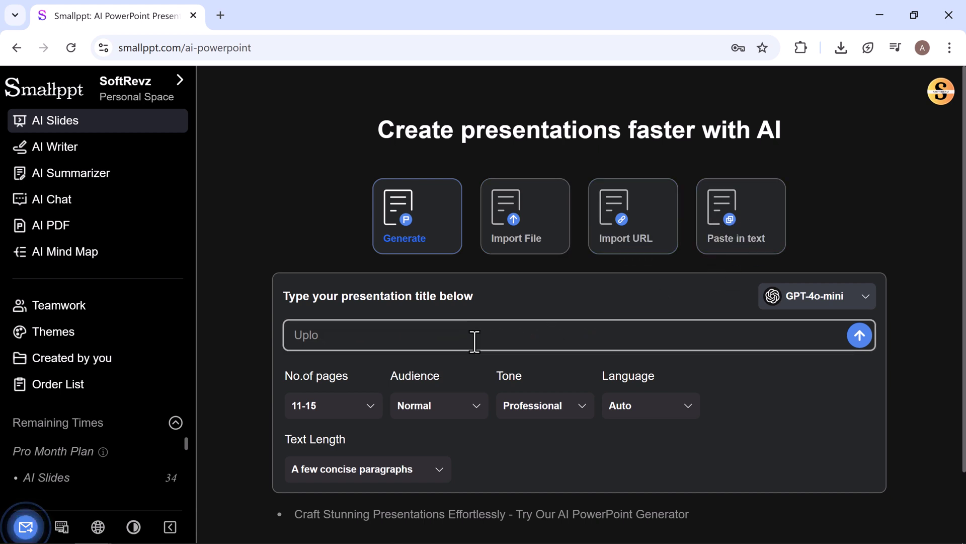
click(56, 146)
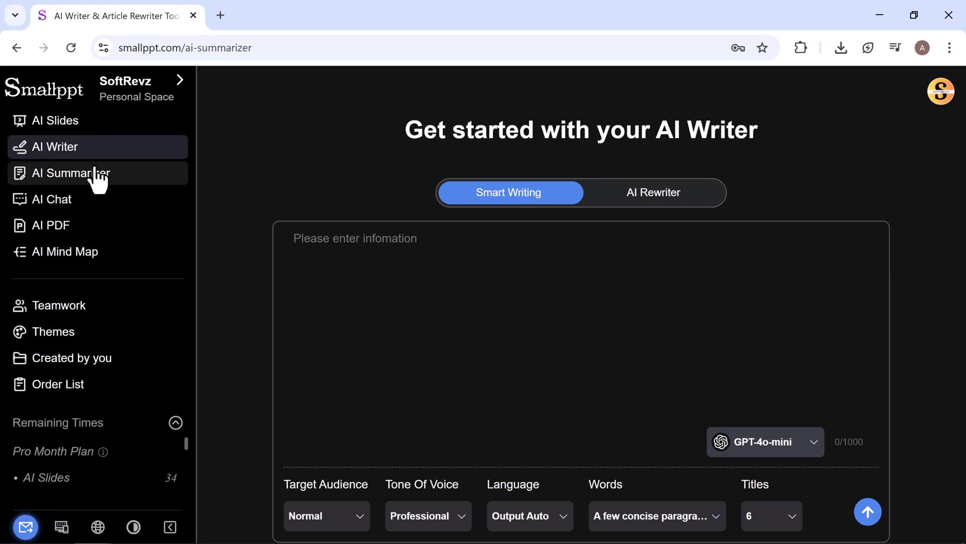
click(72, 173)
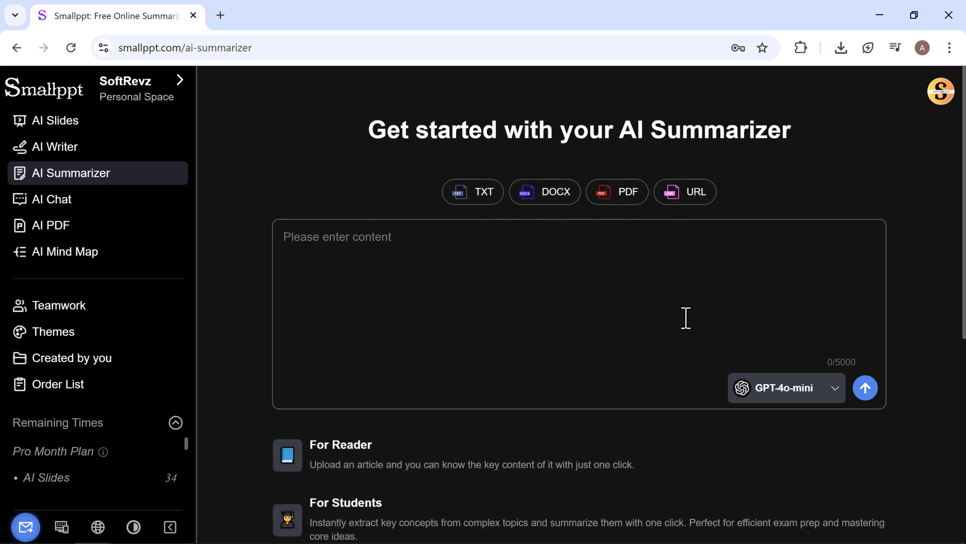
click(79, 203)
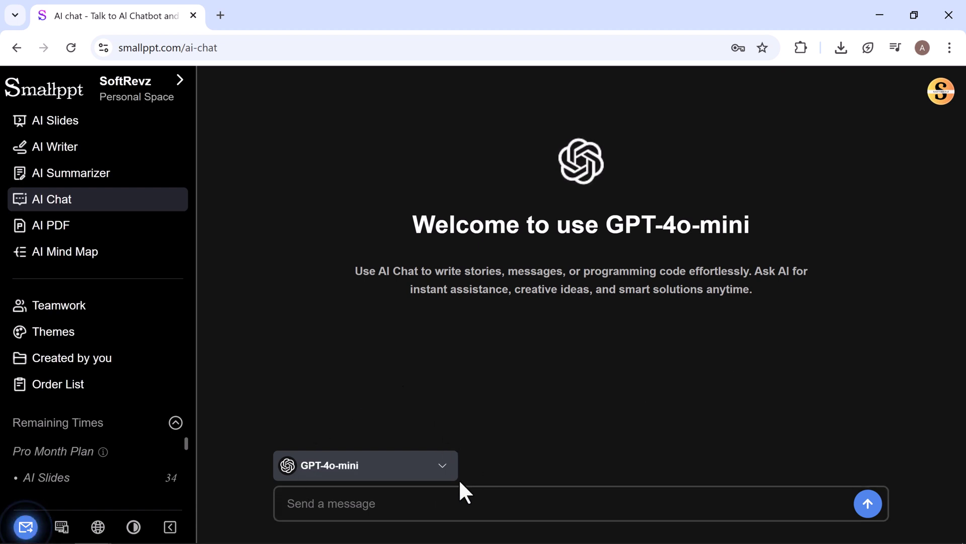
Review the chat's model list keeping GPT-4o-mini, then move to the AI PDF tools
click(457, 499)
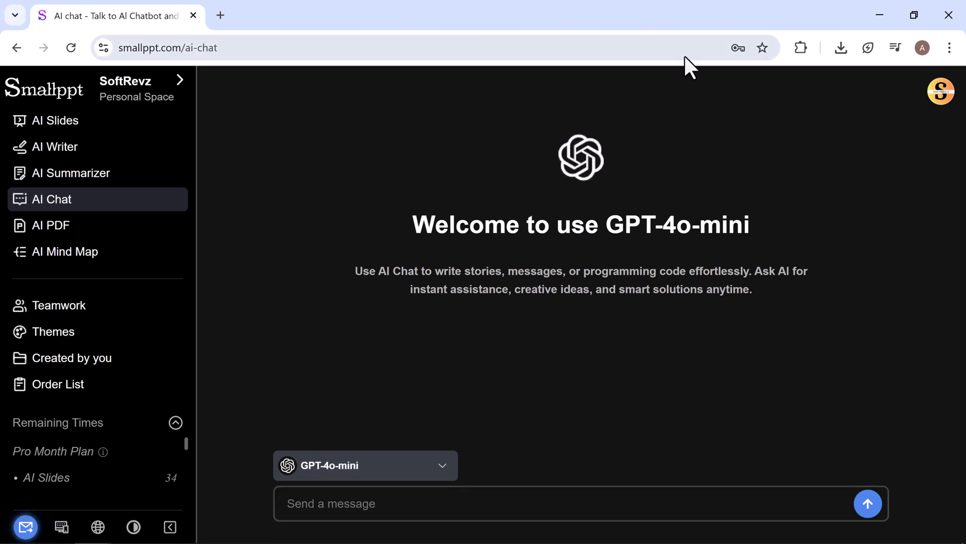
click(417, 473)
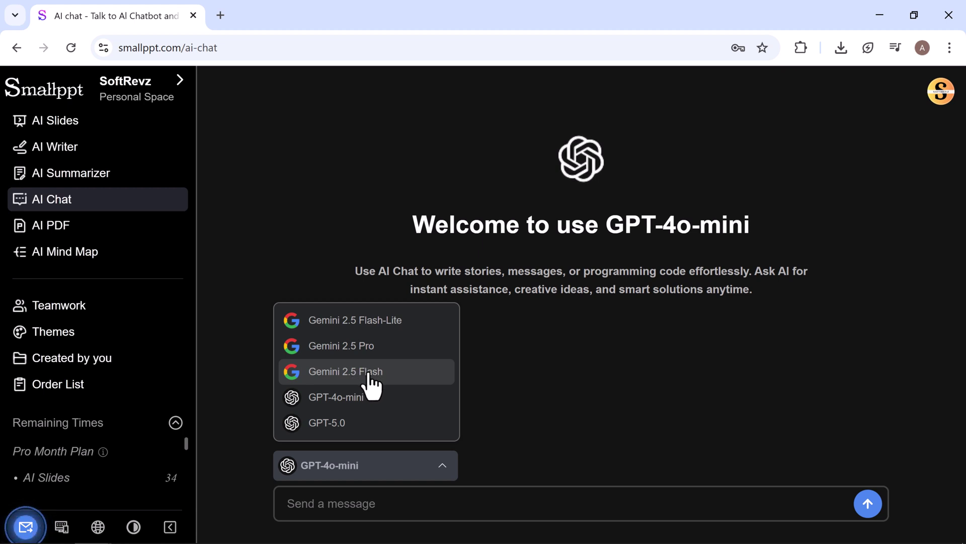
click(498, 403)
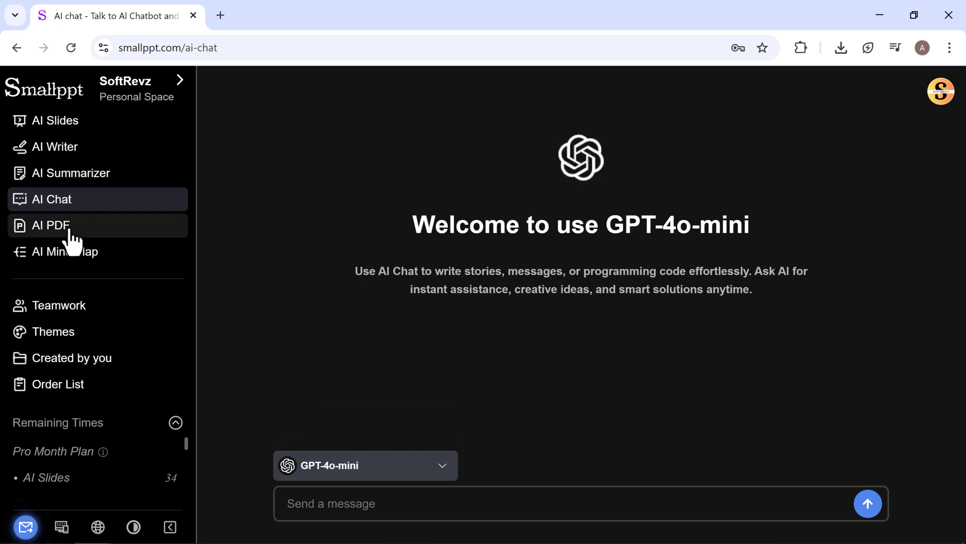
click(51, 225)
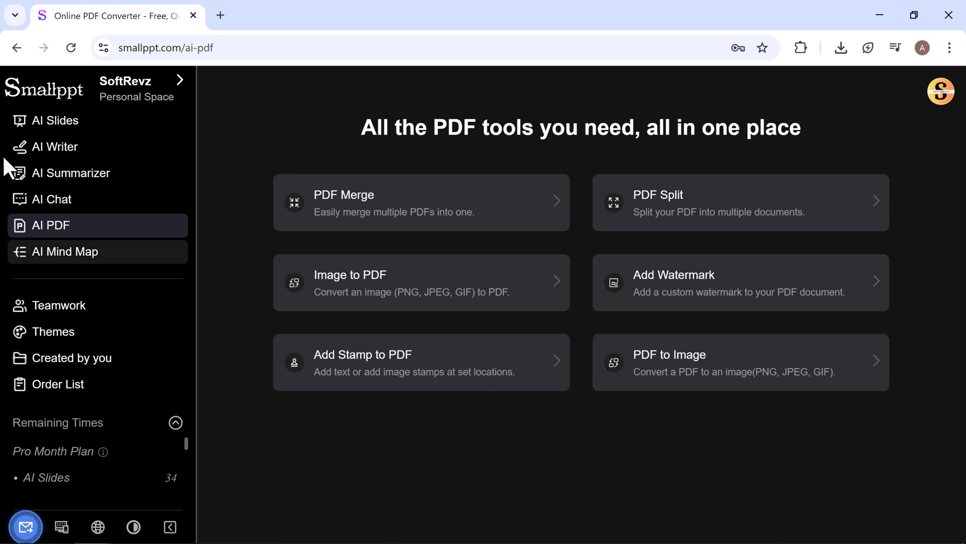
Visit AI Mind Map, the Teamwork space and the Standard themes gallery
click(74, 252)
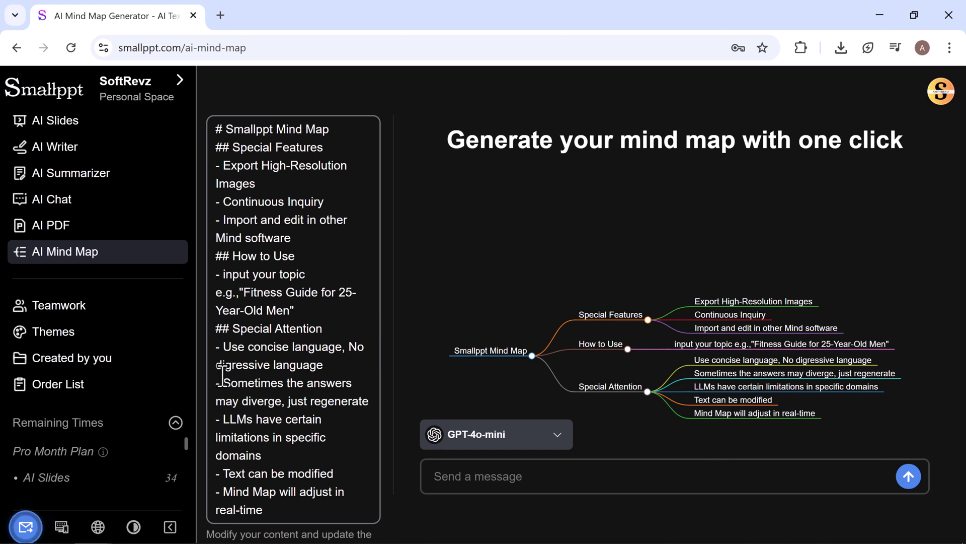
click(66, 310)
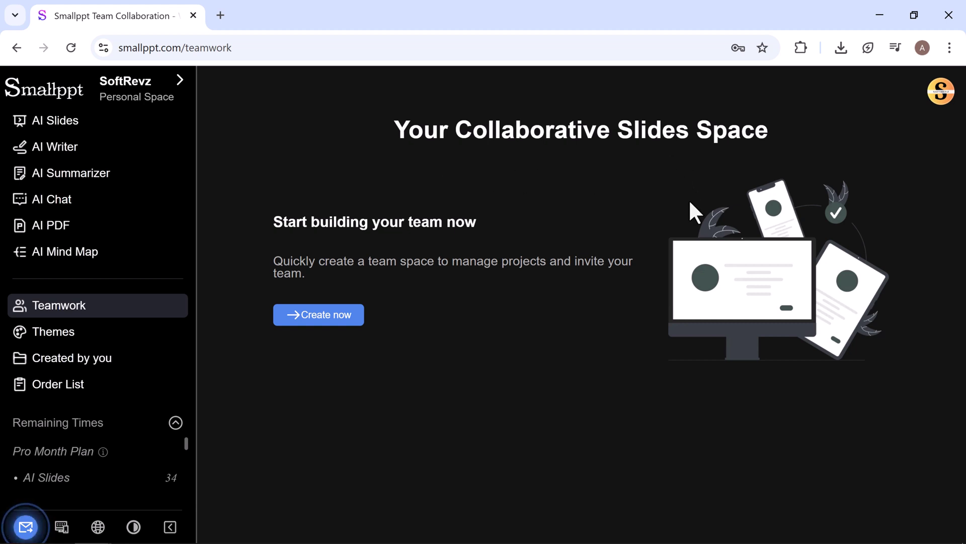
click(54, 332)
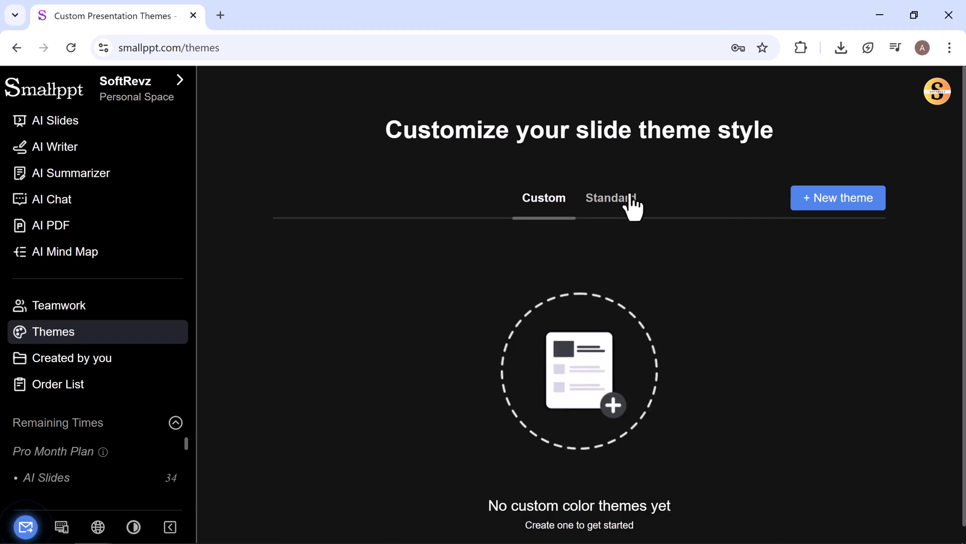
click(609, 199)
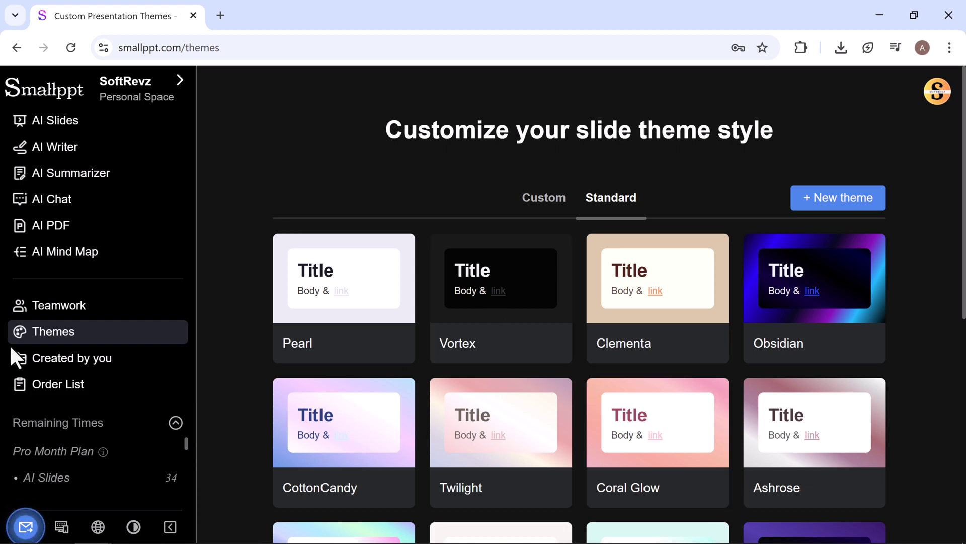
Check the Created by you history and the Order List
click(66, 357)
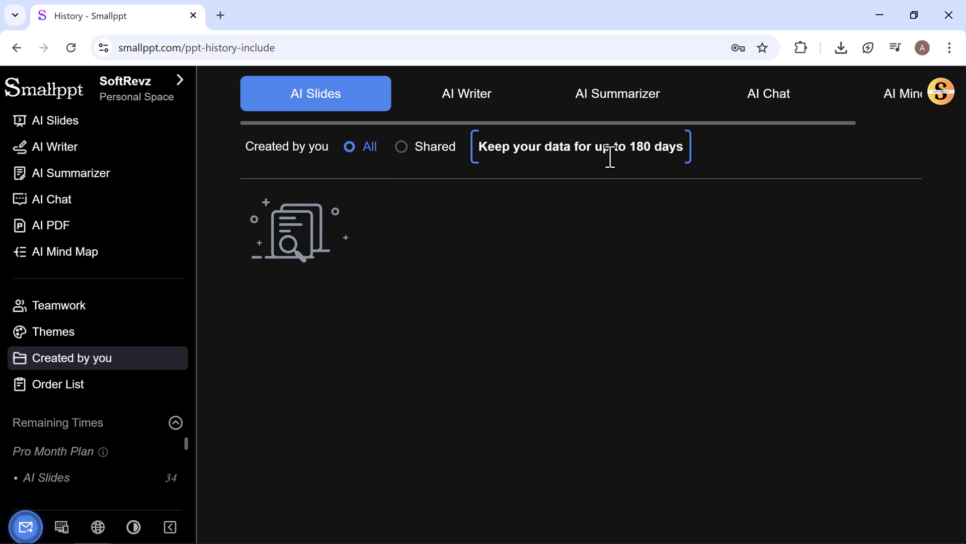
click(52, 386)
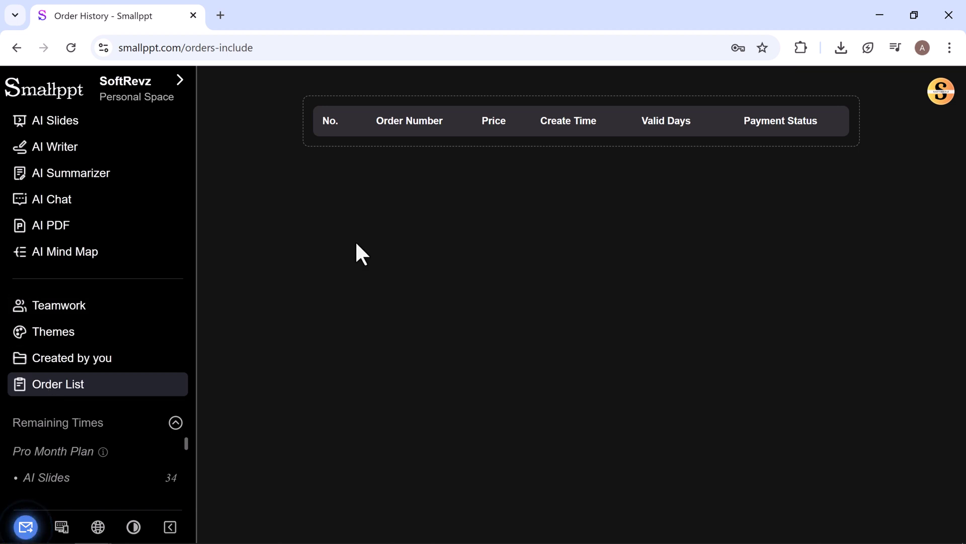
Return to AI Slides and try the file, link and paste-text import modes before Generate
click(55, 120)
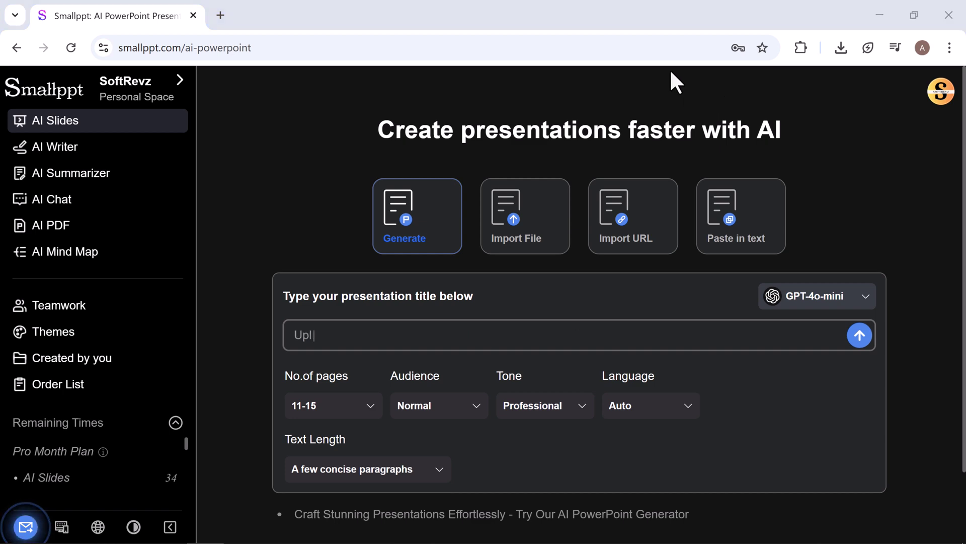
click(517, 225)
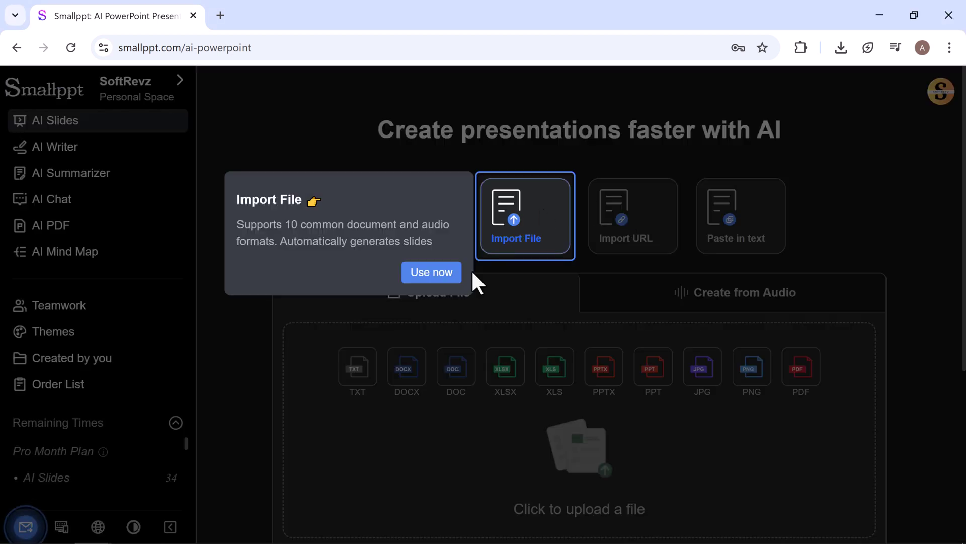
click(435, 273)
click(633, 225)
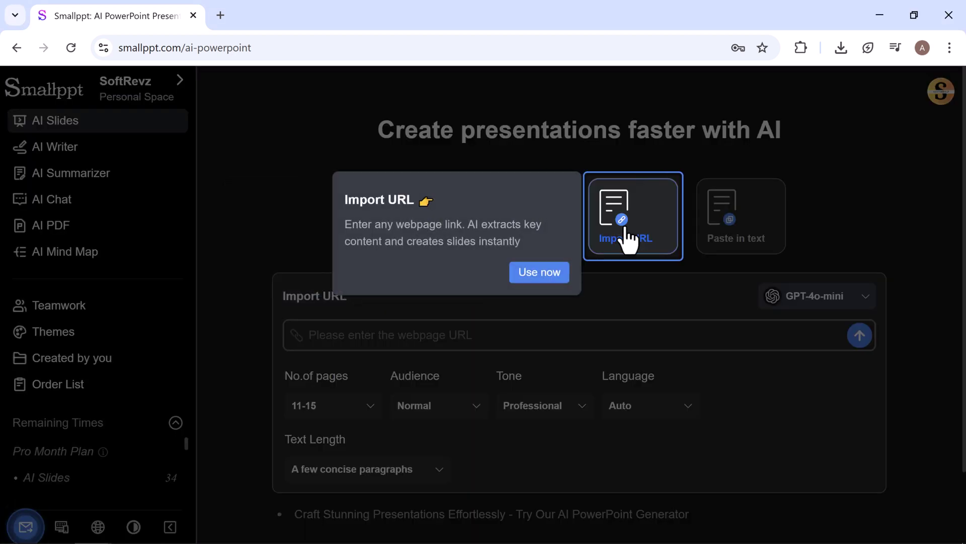
click(542, 273)
click(736, 225)
click(647, 274)
click(419, 222)
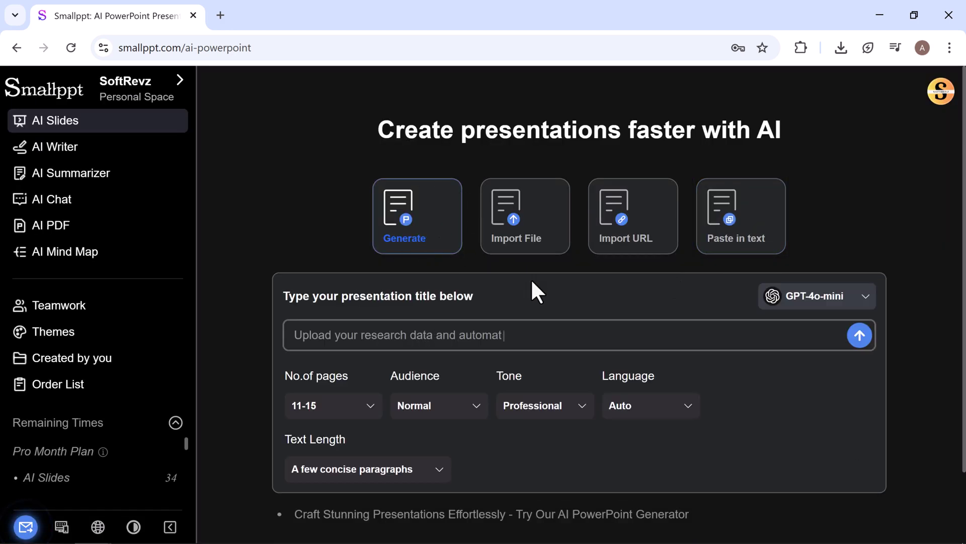
Enter the title 'The Future of Renewable Energy', pages 1-10, audience Students
click(408, 342)
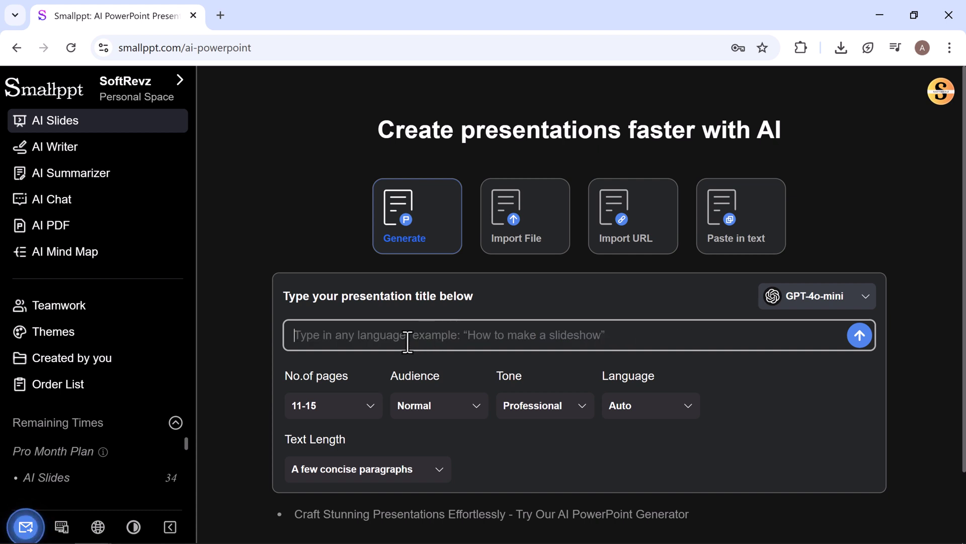
text(The Future of Renewable Energy.)
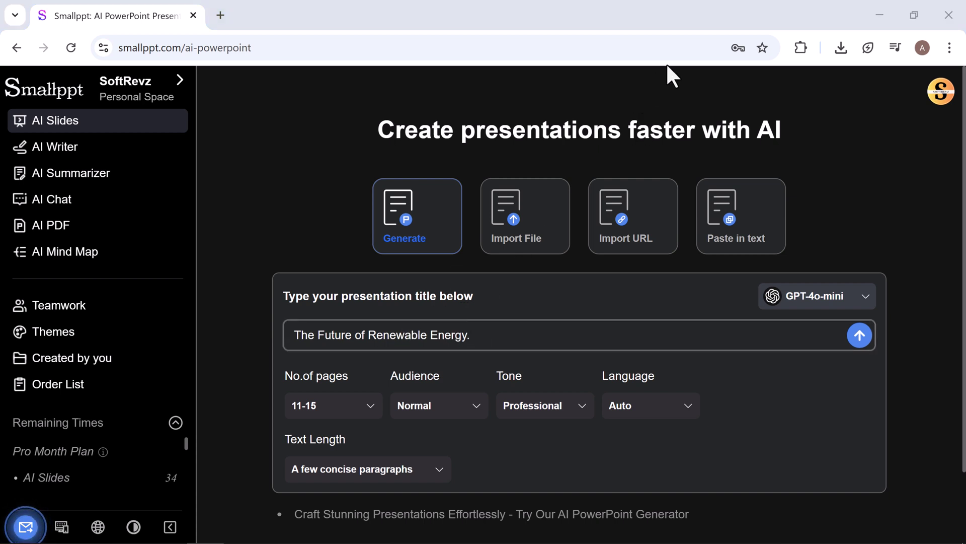
click(368, 408)
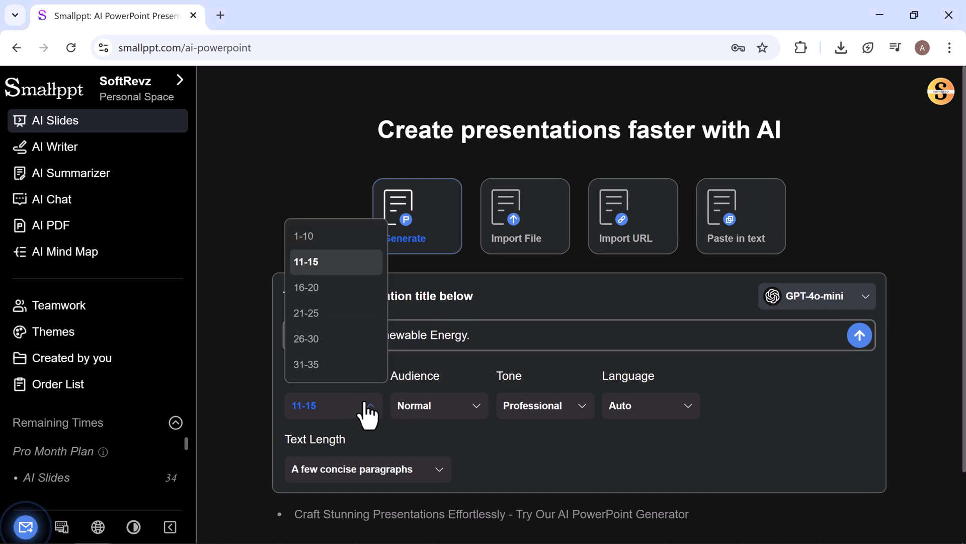
click(304, 237)
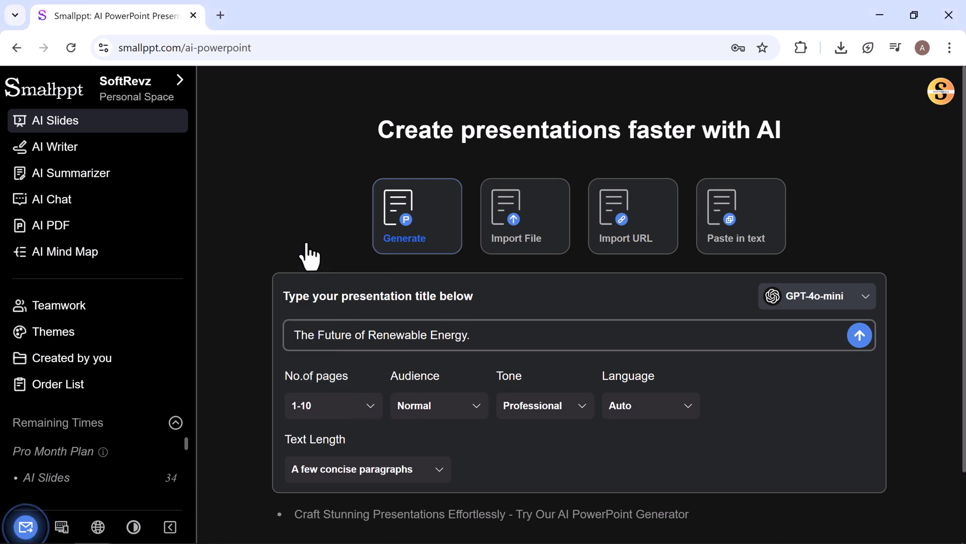
click(427, 408)
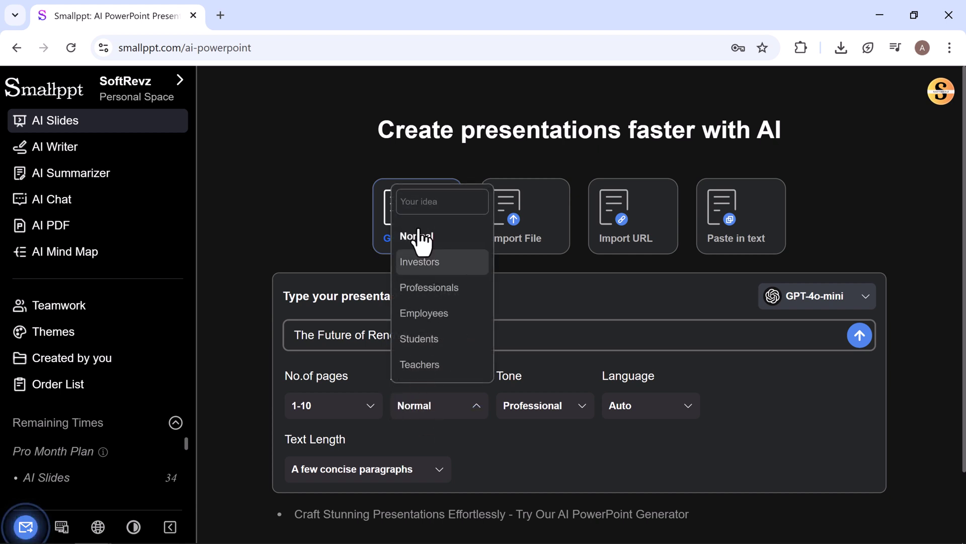
click(418, 338)
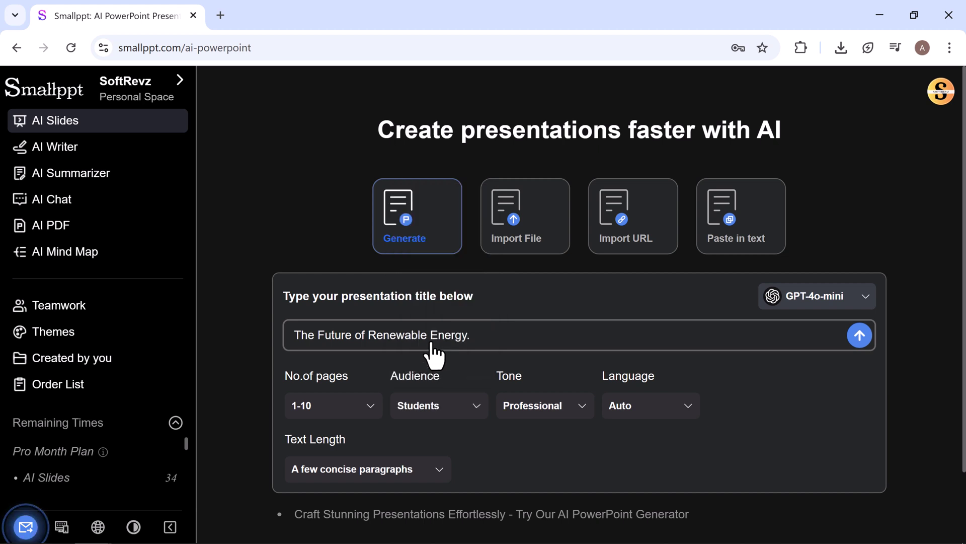
Keep the Professional tone, set language English, and generate the outline
click(547, 411)
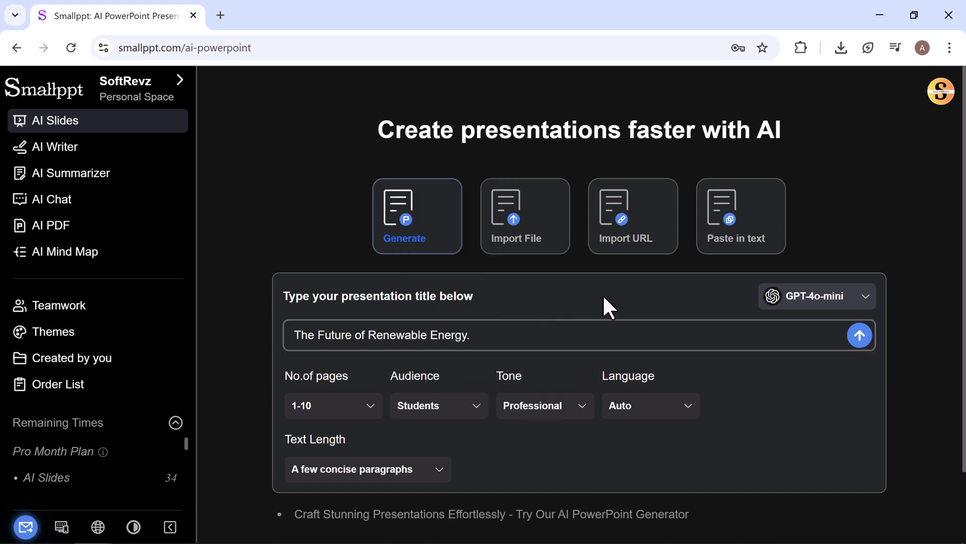
click(651, 409)
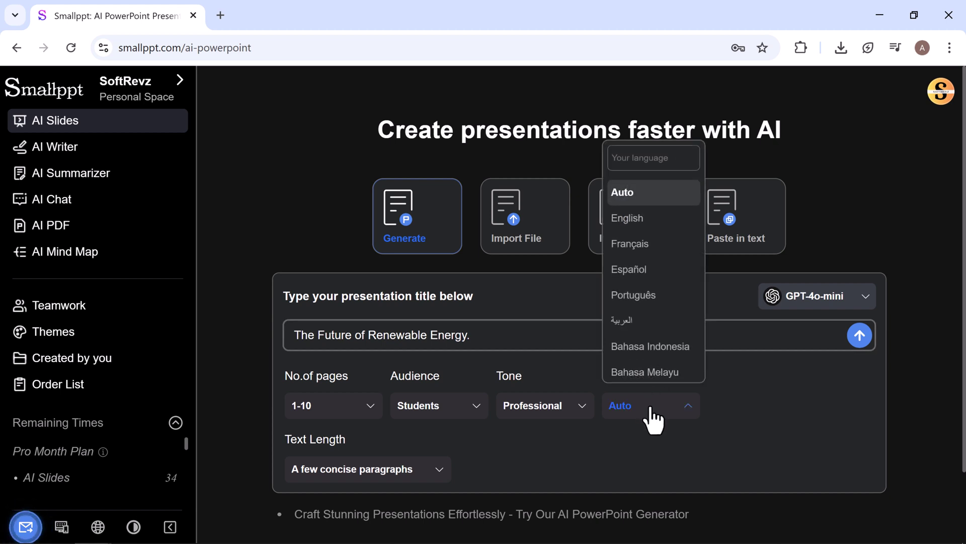
click(628, 218)
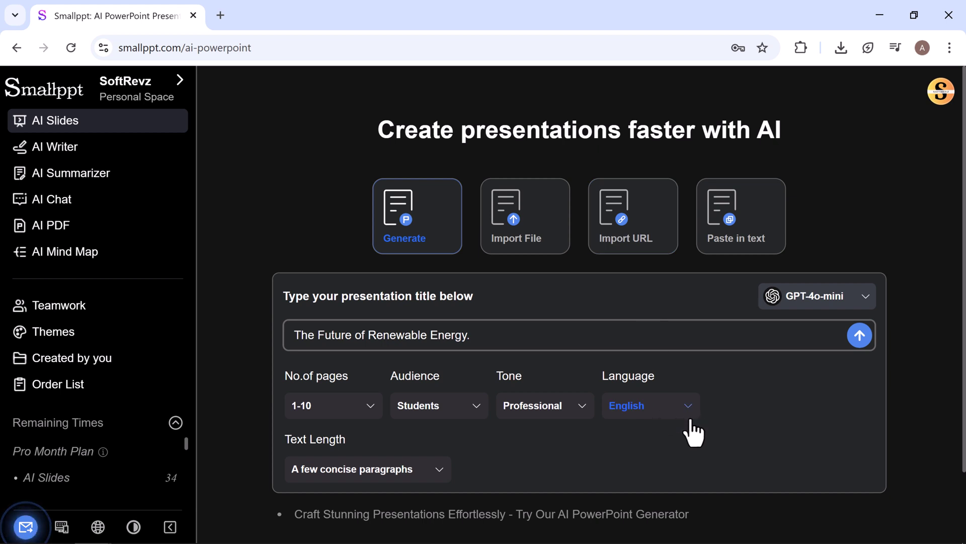
click(376, 470)
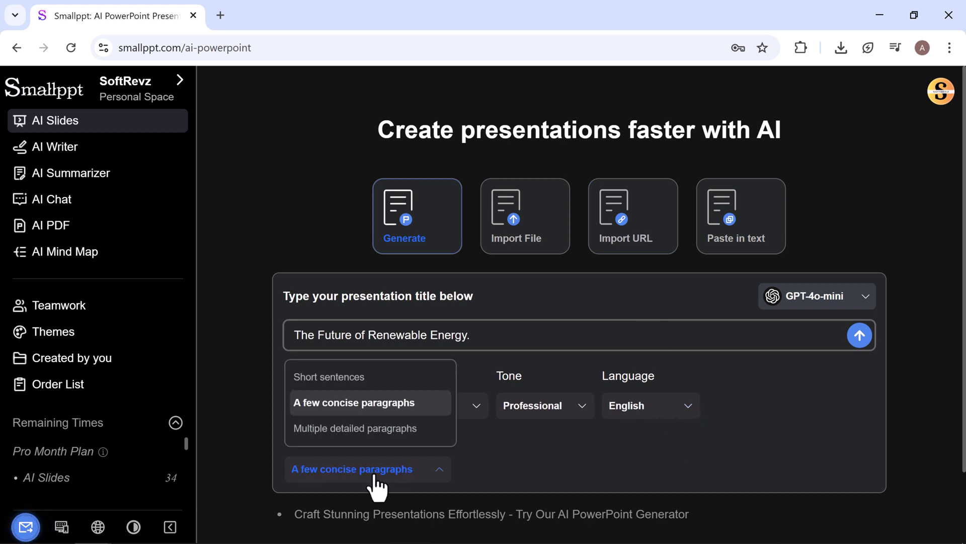
click(353, 402)
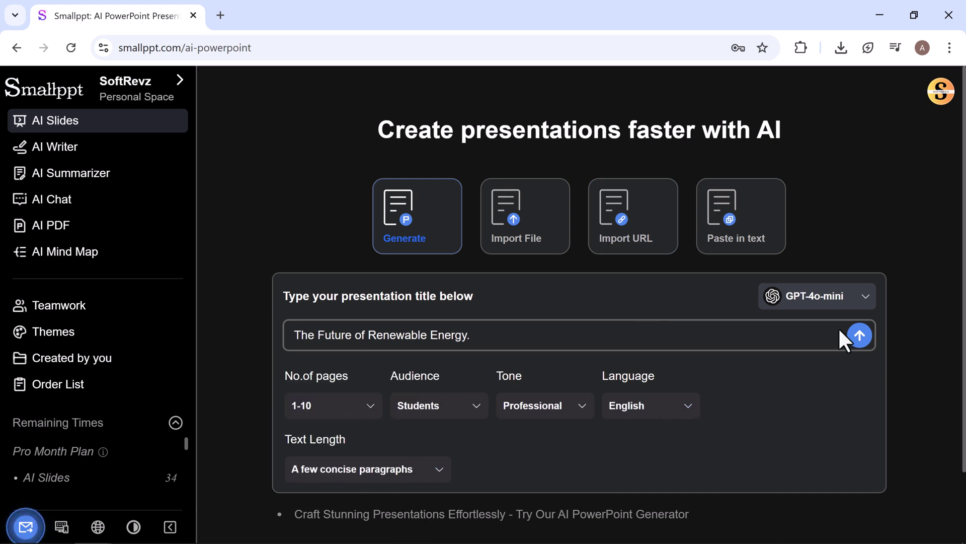
click(859, 335)
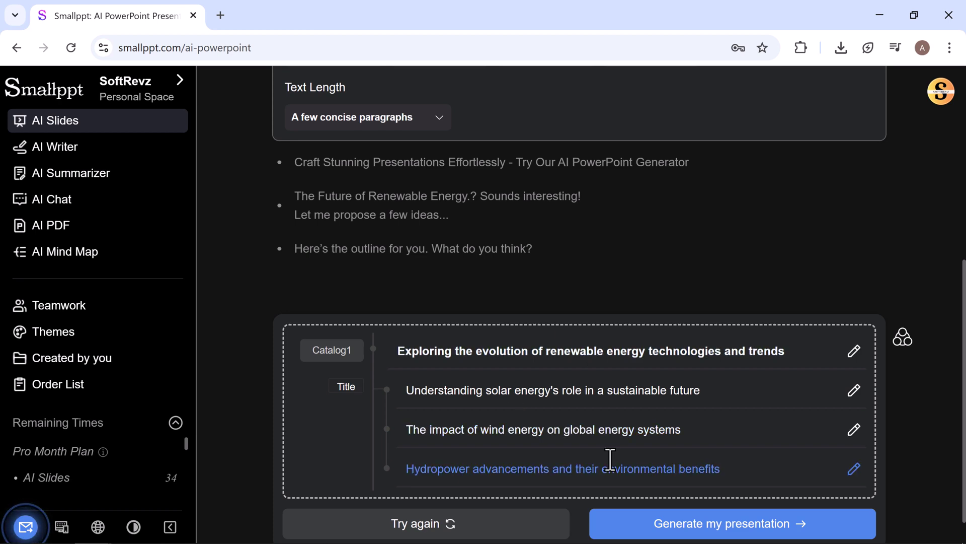
Generate the presentation, browse template categories and preview the green Leaves template
click(553, 390)
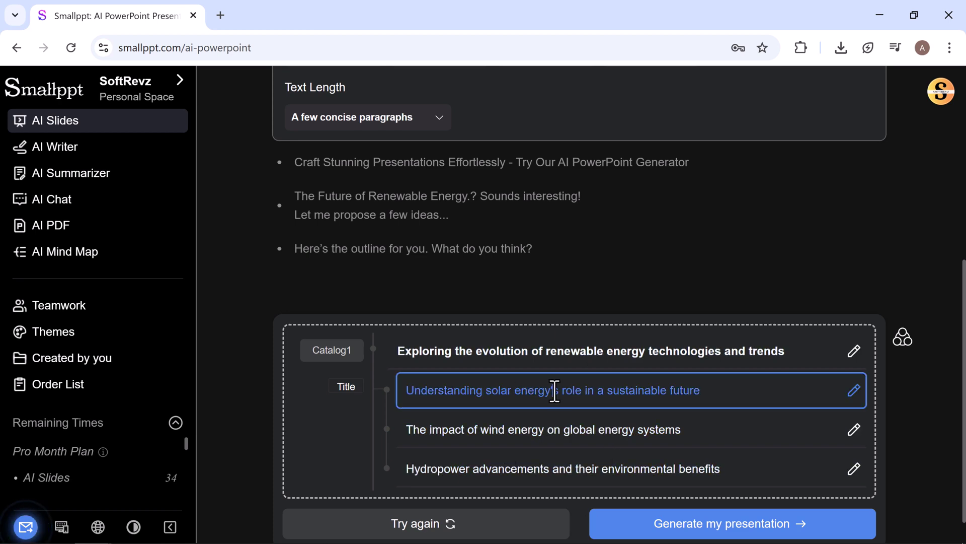
click(743, 528)
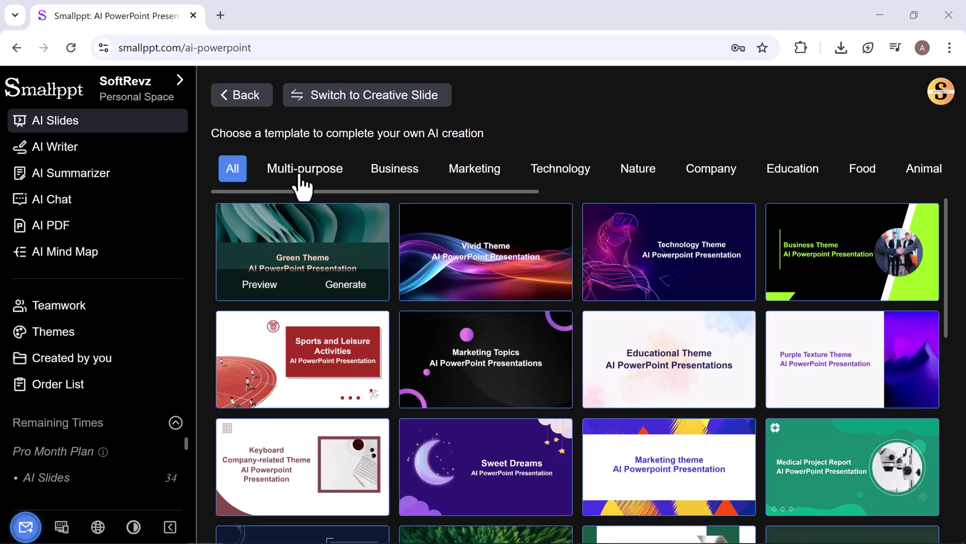
click(304, 169)
click(395, 169)
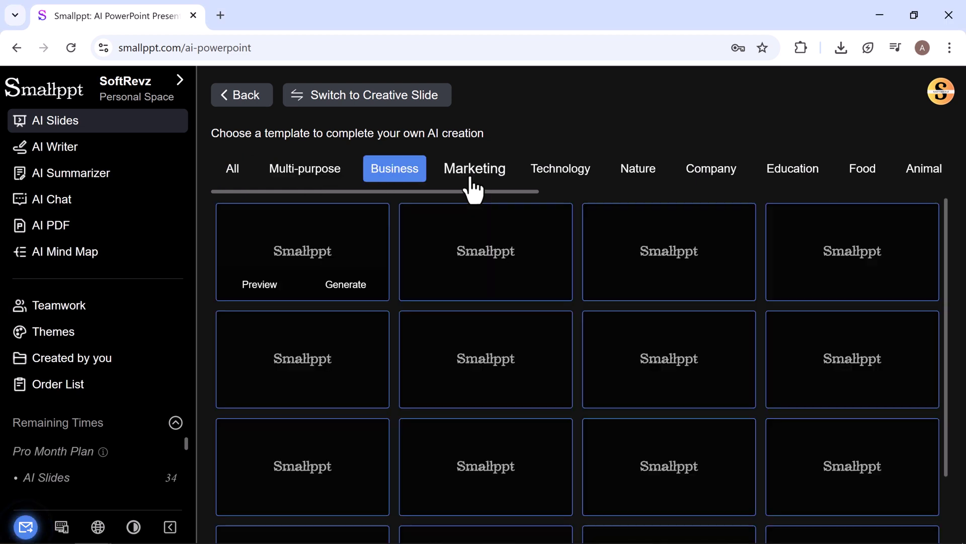
click(475, 169)
click(560, 168)
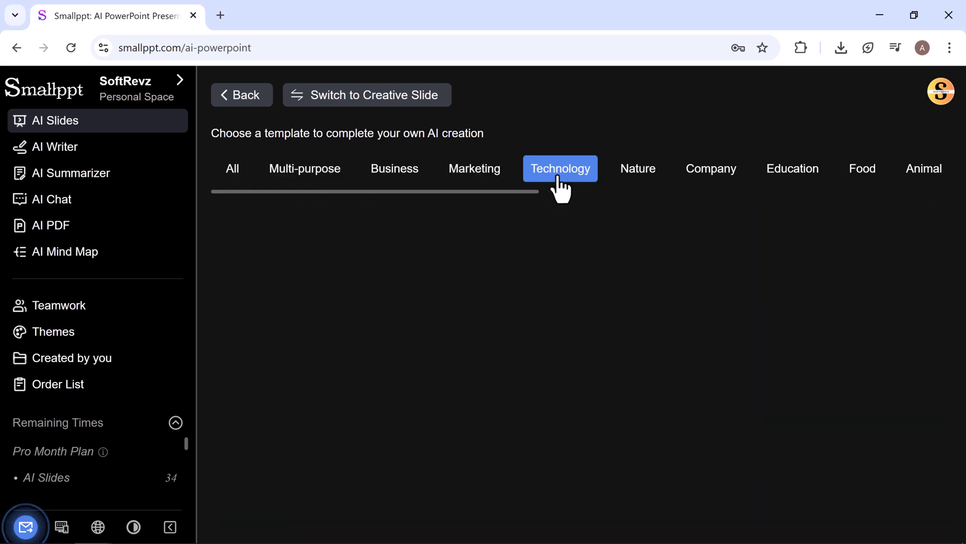
click(232, 169)
scroll(394, 377, down, 5)
click(460, 386)
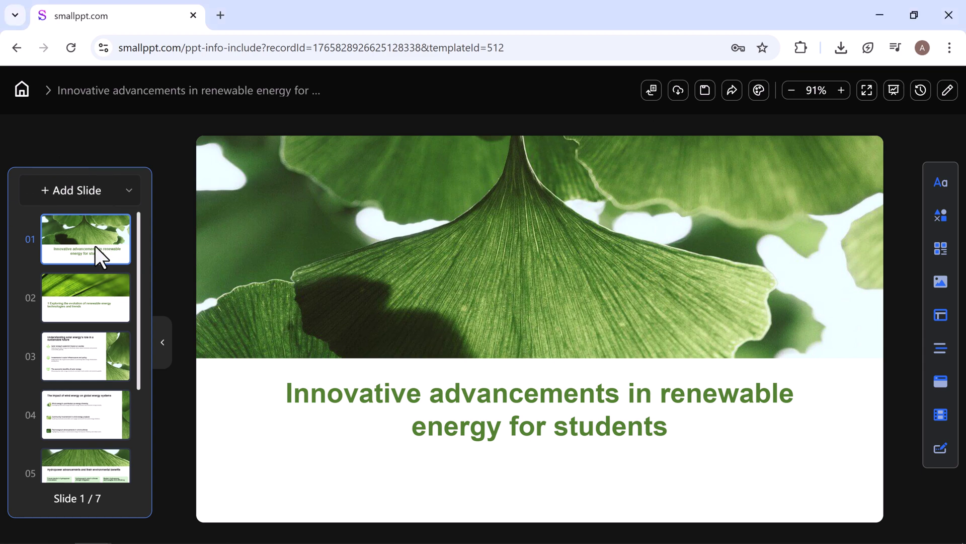
Page through the deck's slides with the arrow keys and step back toward the title slide
key(Down)
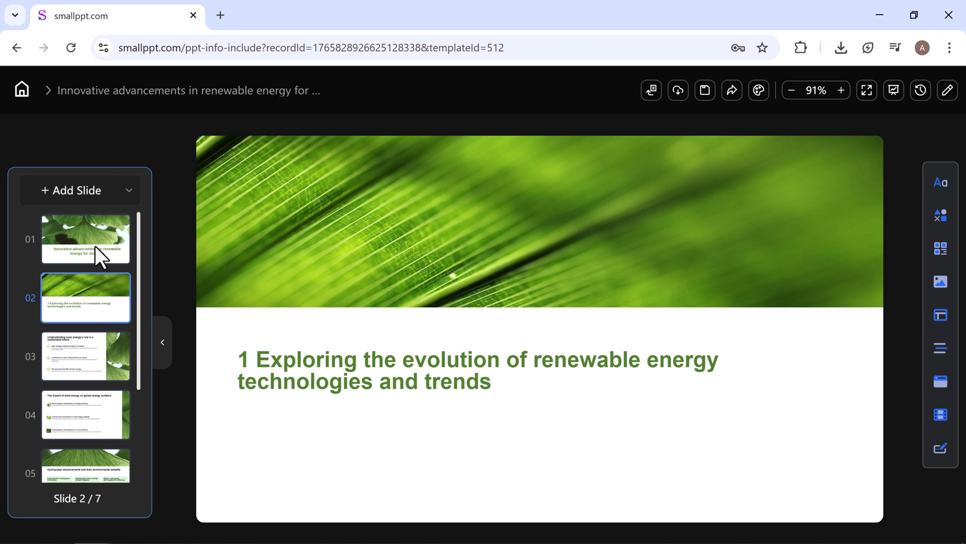
key(Down)
key(Down)
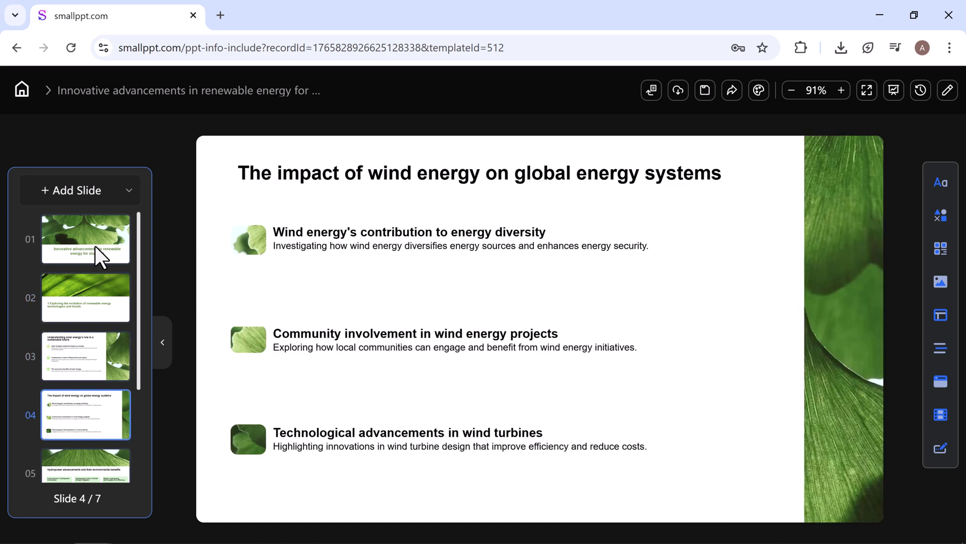
key(Down)
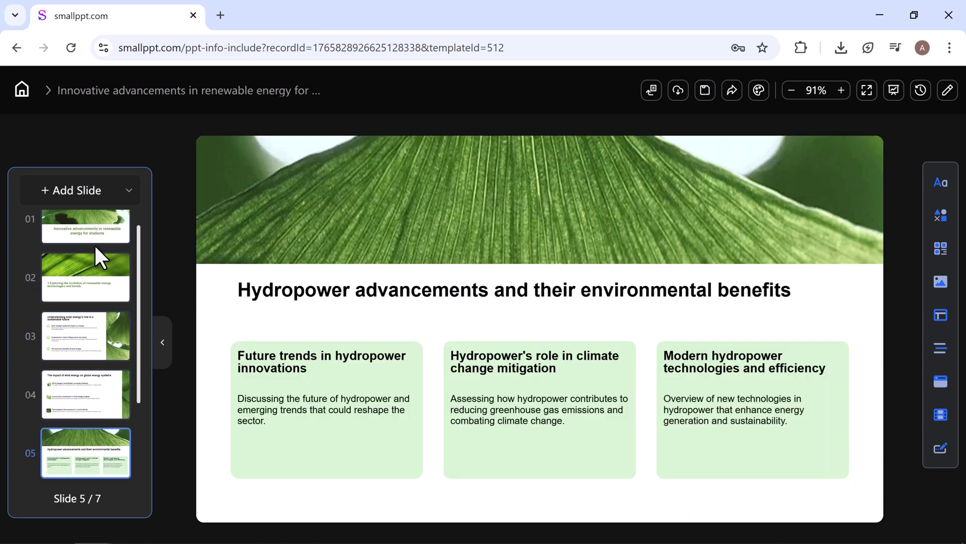
key(Down)
key(Down)
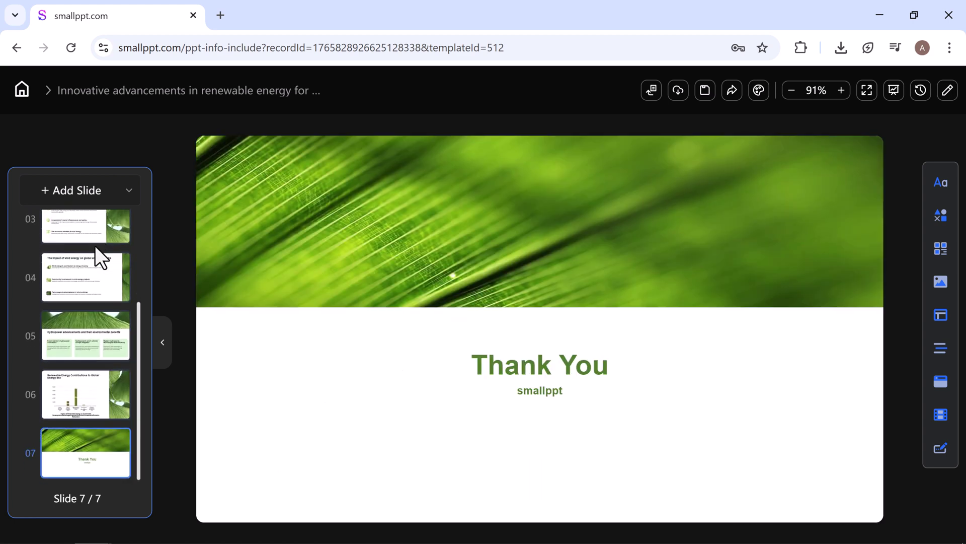
key(Up)
key(Up)
key(Up)
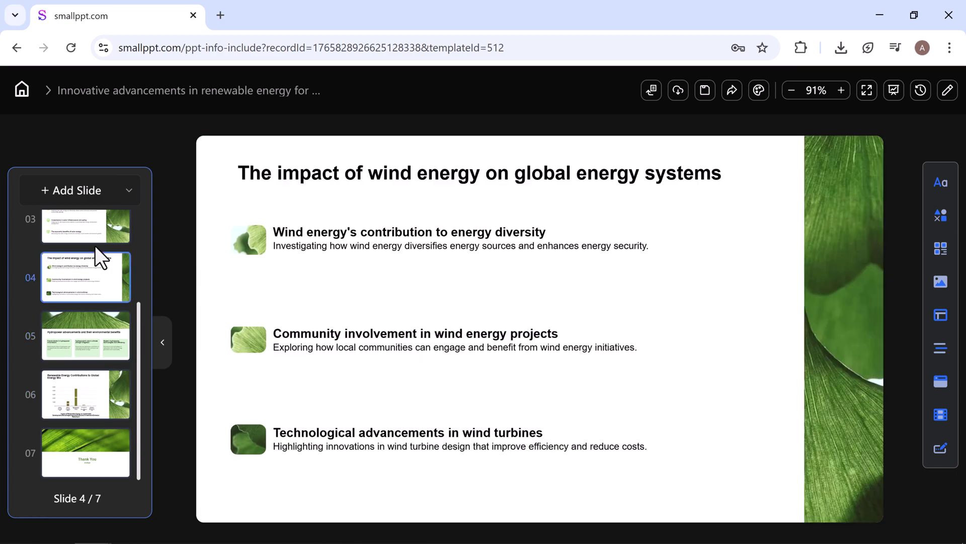
key(Up)
key(Up)
key(Up)
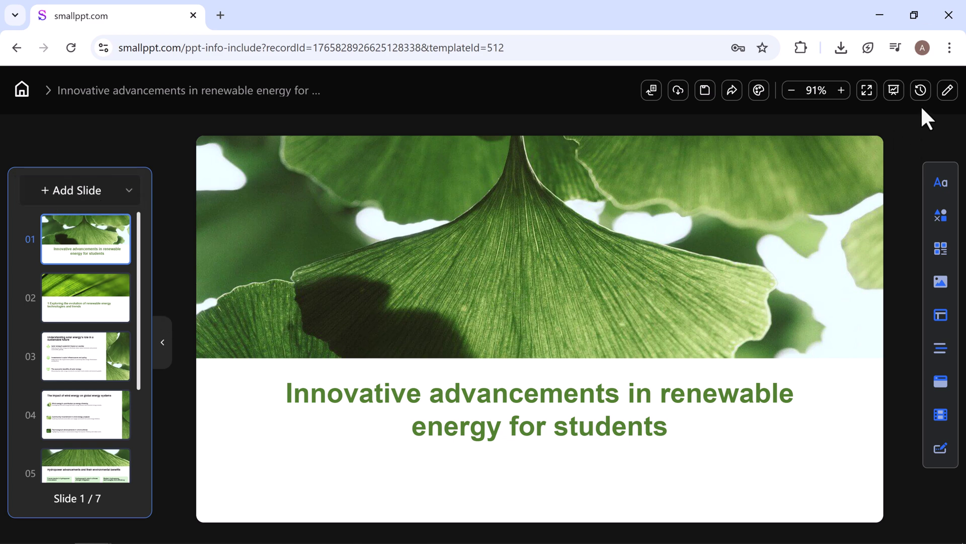
click(940, 184)
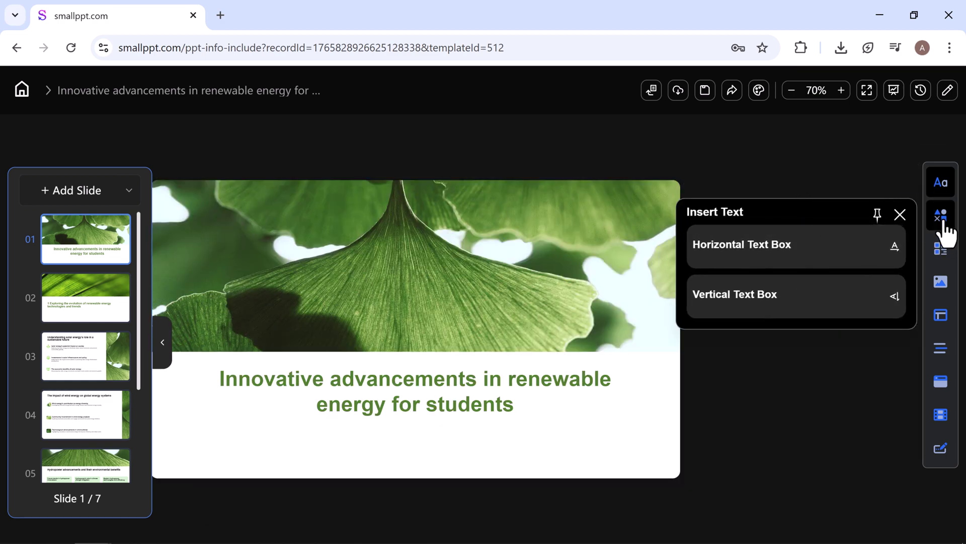
click(942, 215)
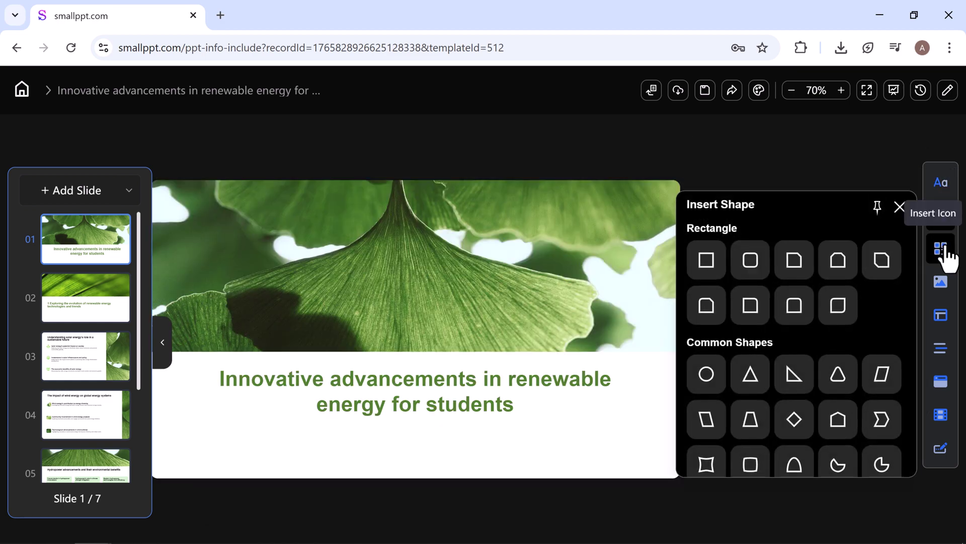
click(941, 249)
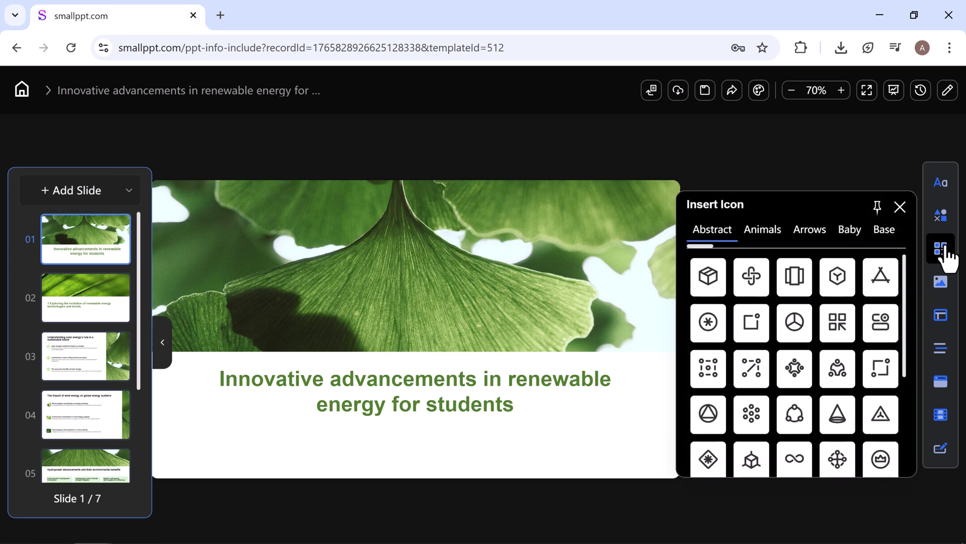
click(941, 283)
click(419, 248)
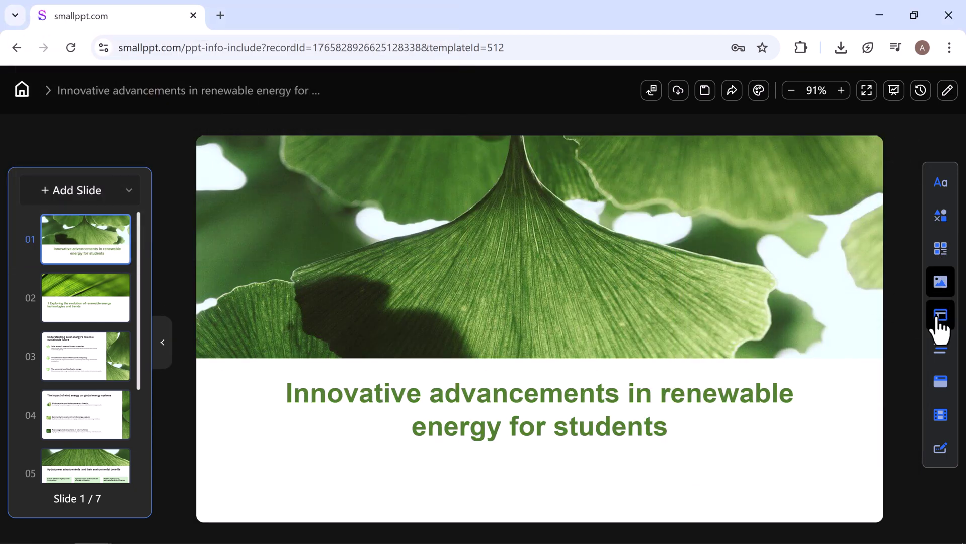
click(941, 332)
click(941, 356)
click(941, 382)
click(941, 414)
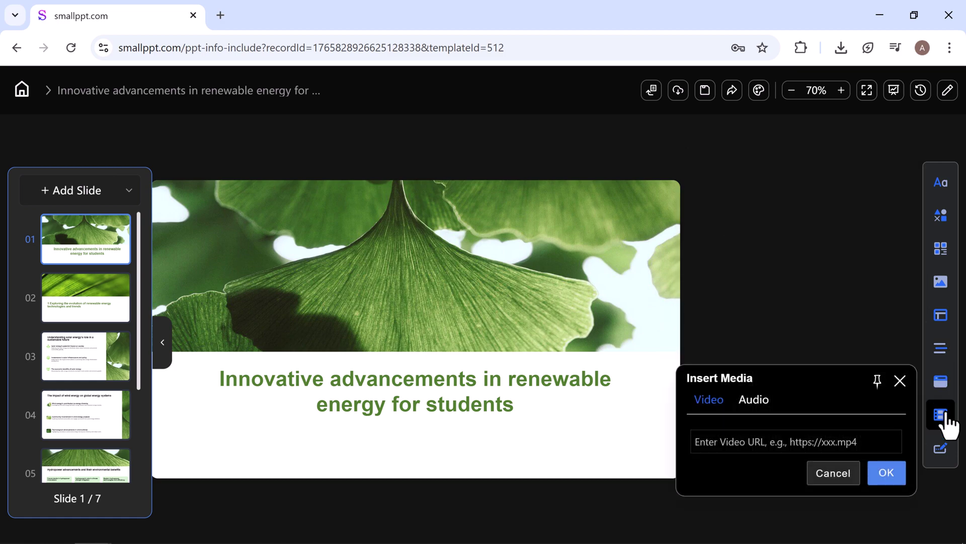
click(941, 449)
click(900, 214)
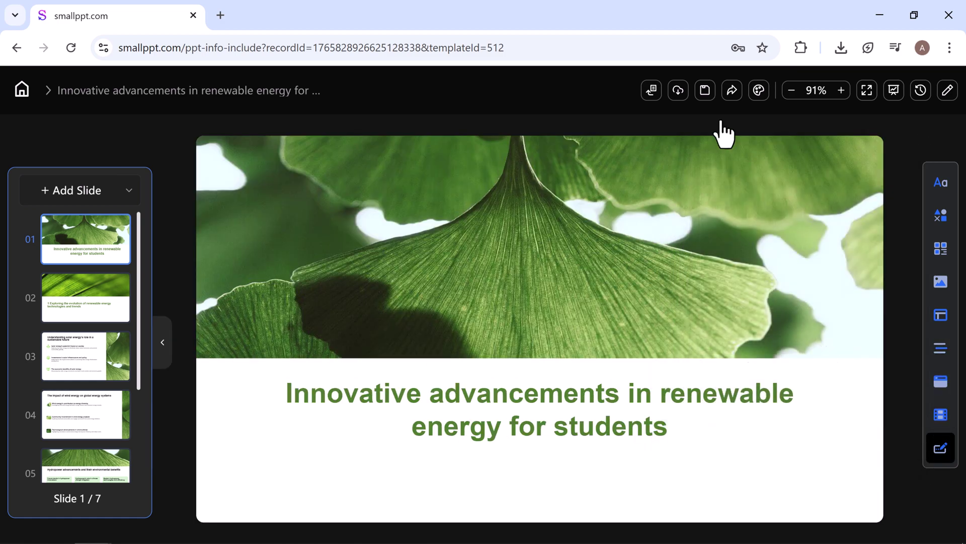
Review and close the Export options, then go to the presentation's Theme settings
click(678, 91)
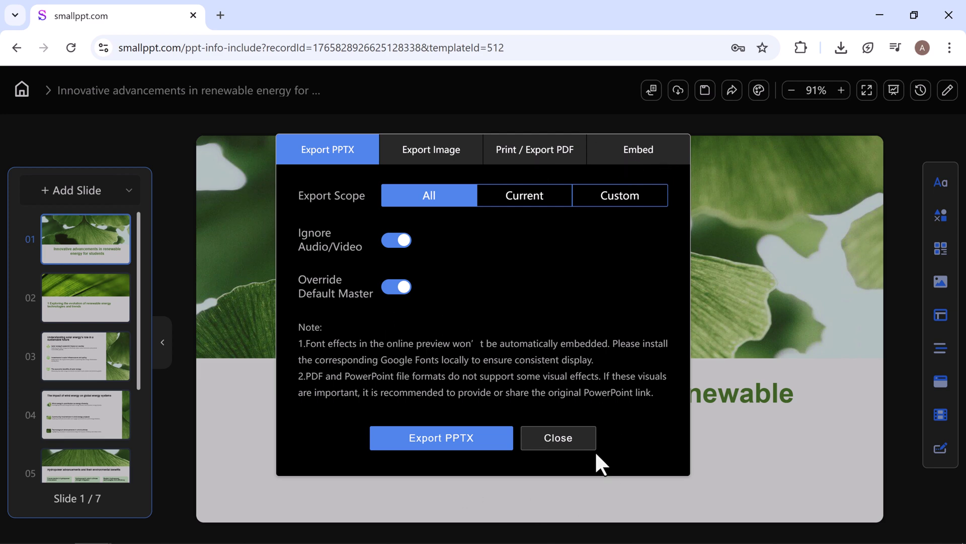
click(558, 442)
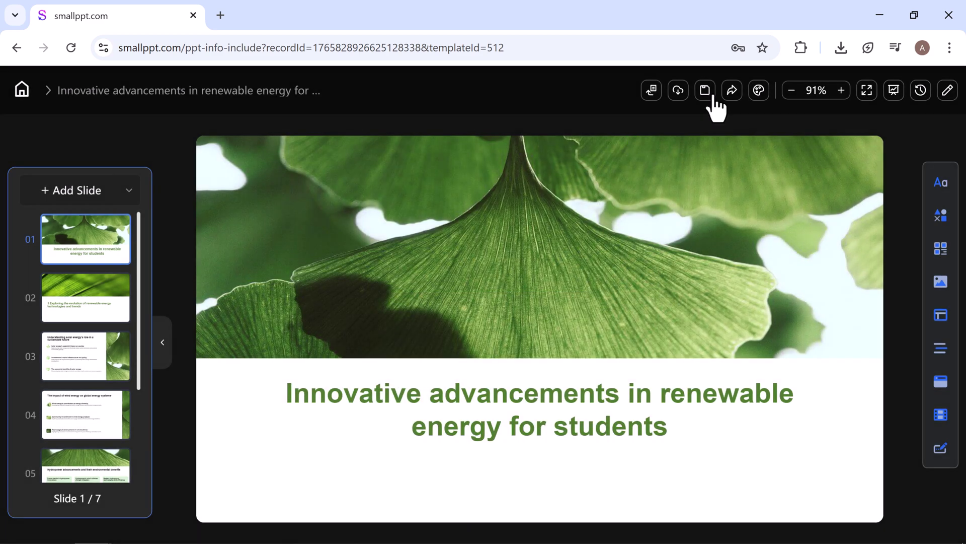
click(759, 91)
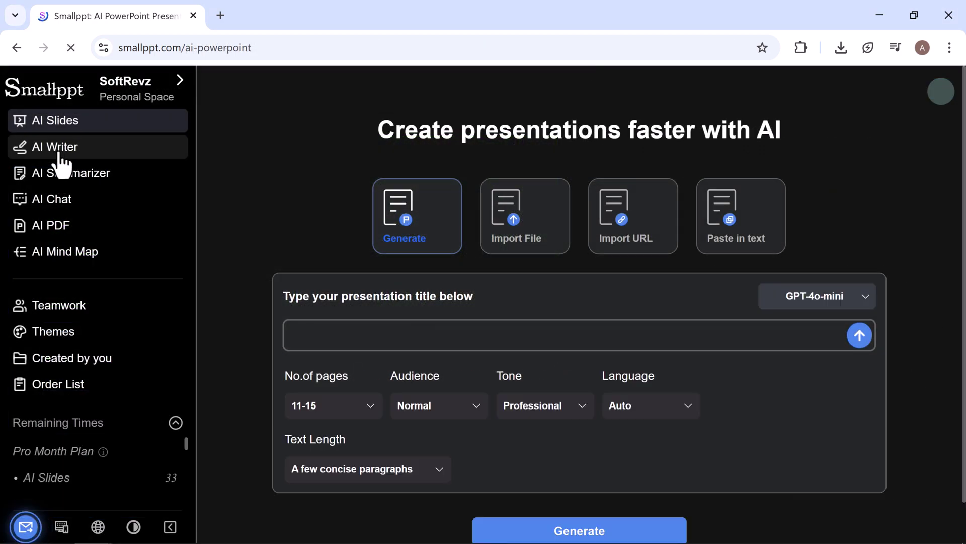
In AI Writer Smart Writing, enter 'The Impact of Social Media on Mental Health' with GPT-4o-mini
click(55, 147)
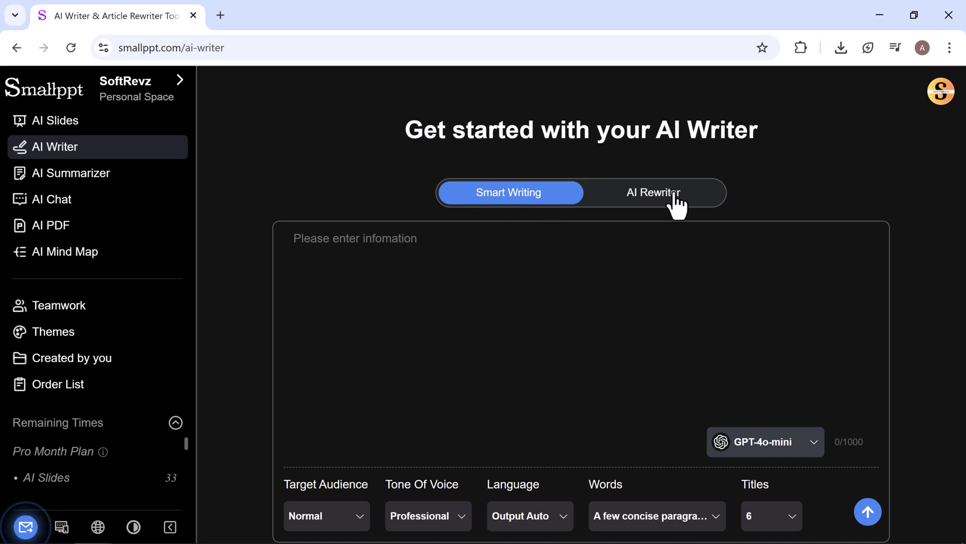
click(670, 197)
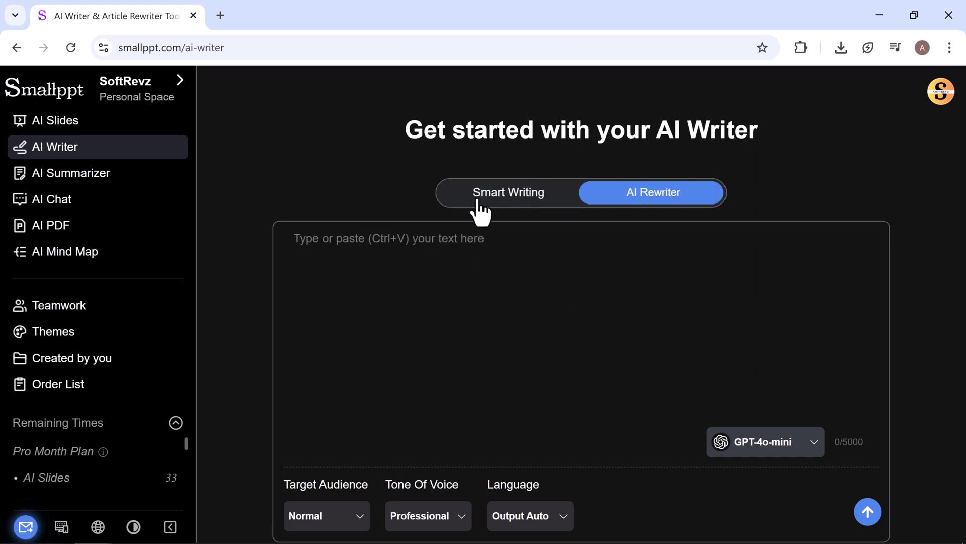
click(490, 181)
click(374, 245)
text(The Impact of Social Media on Mental Health)
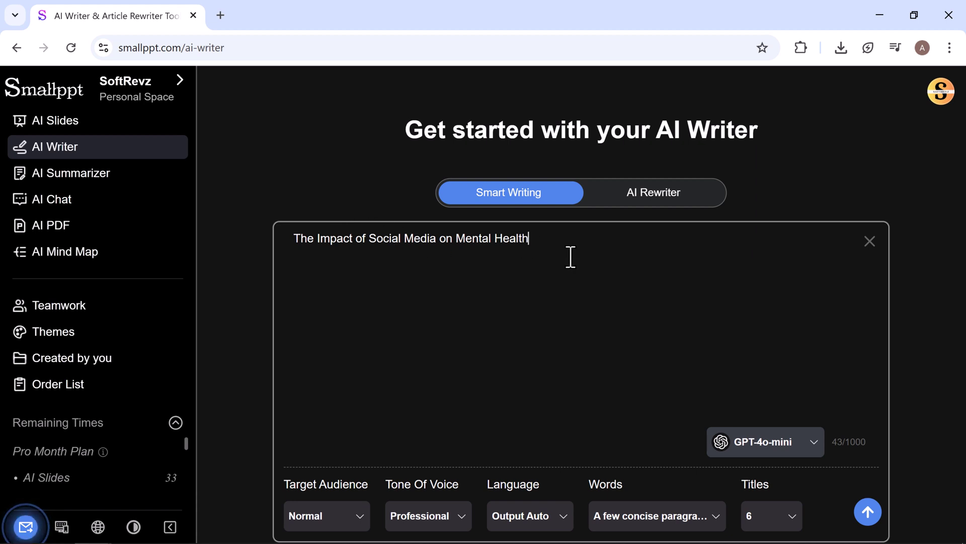
click(802, 453)
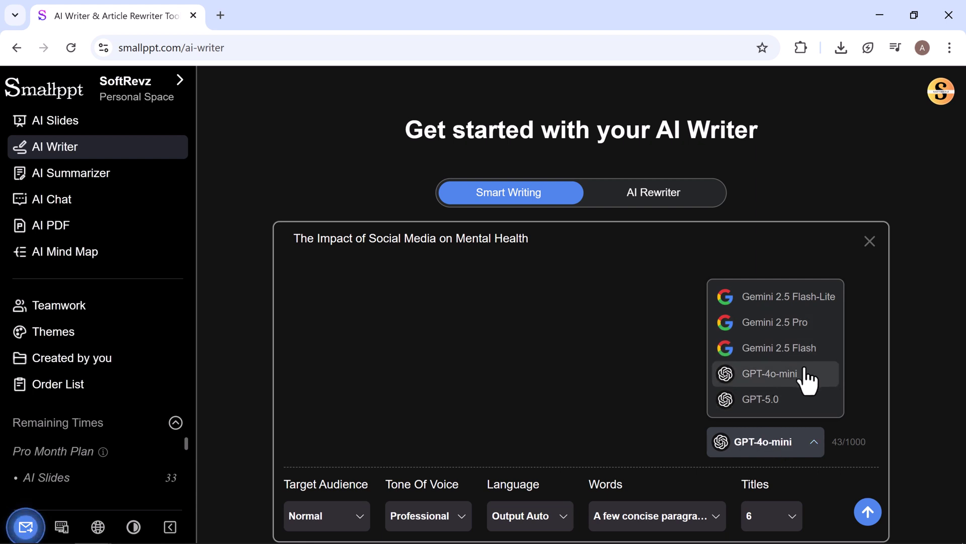
click(785, 373)
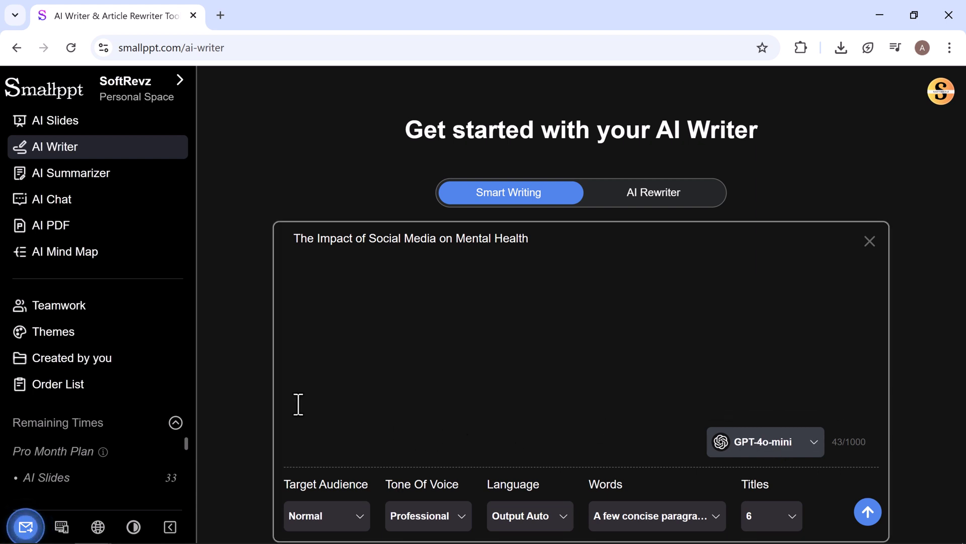
Set audience Students, keep Professional tone, and set output language English
click(313, 516)
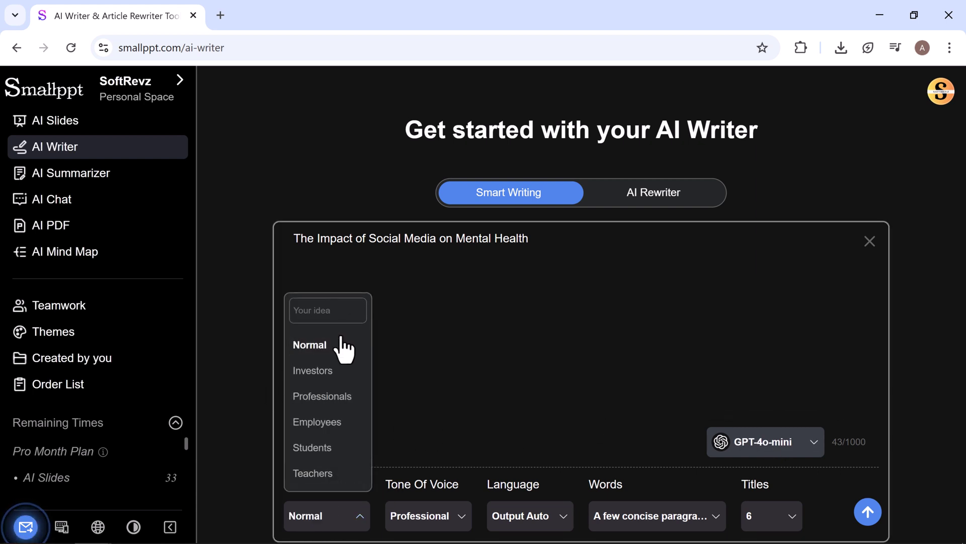
click(311, 447)
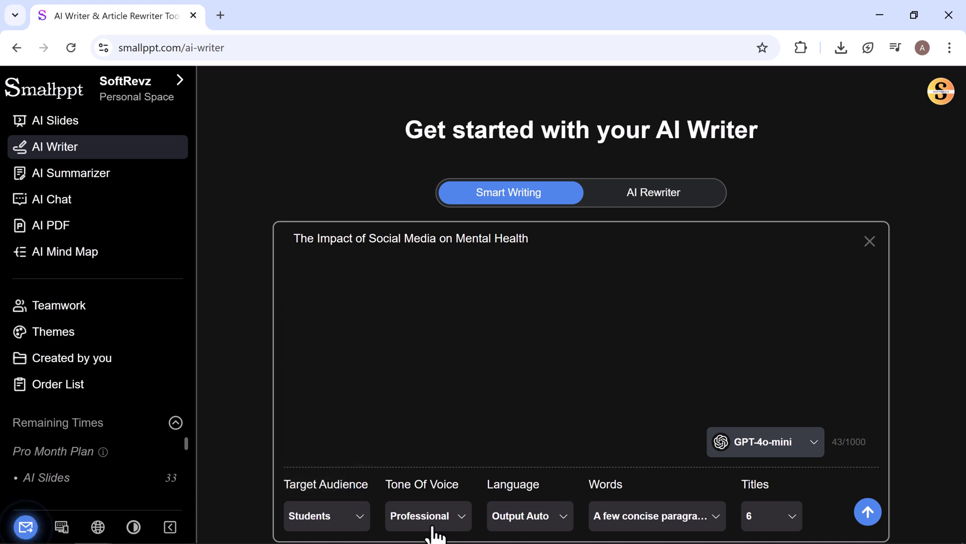
click(428, 516)
click(419, 397)
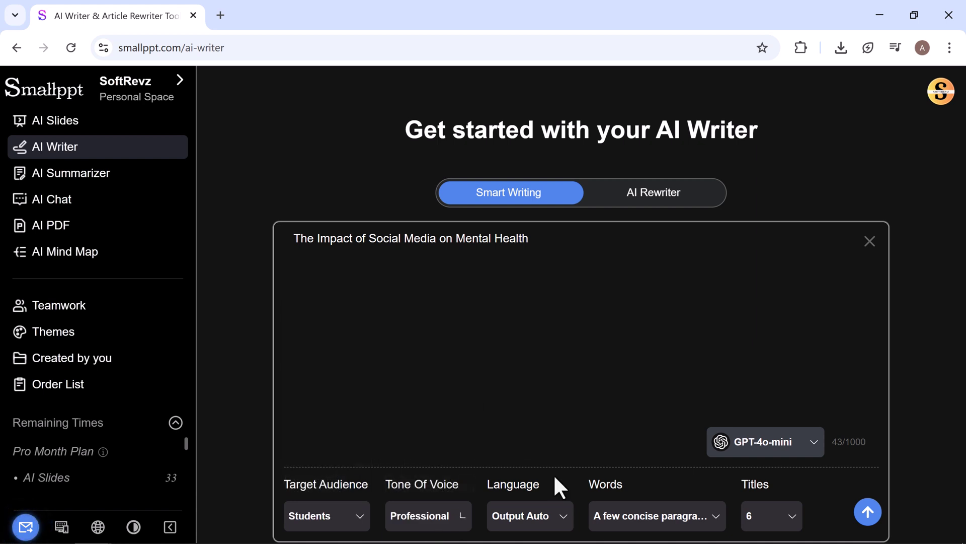
click(521, 516)
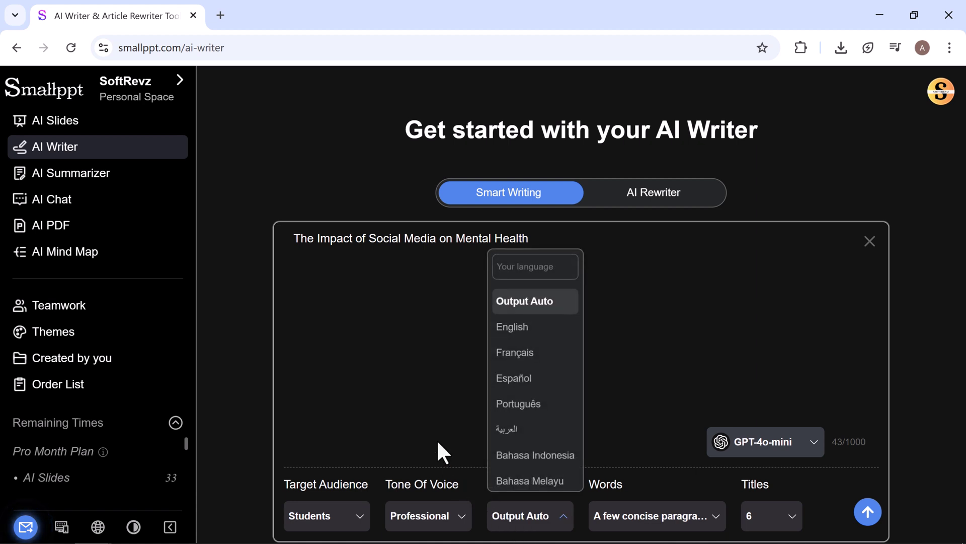
click(516, 327)
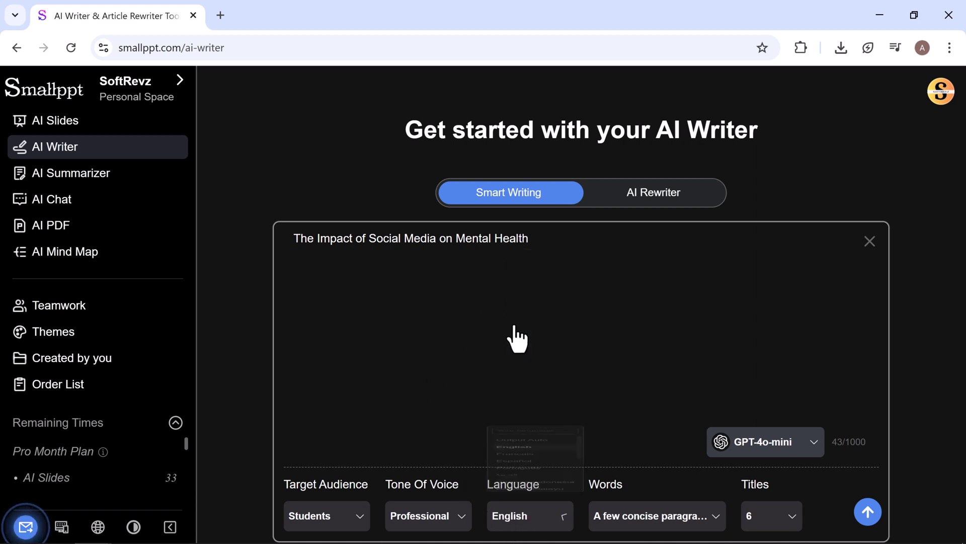
Keep concise paragraphs, set 4 titles, and generate the article outline
click(668, 521)
click(642, 450)
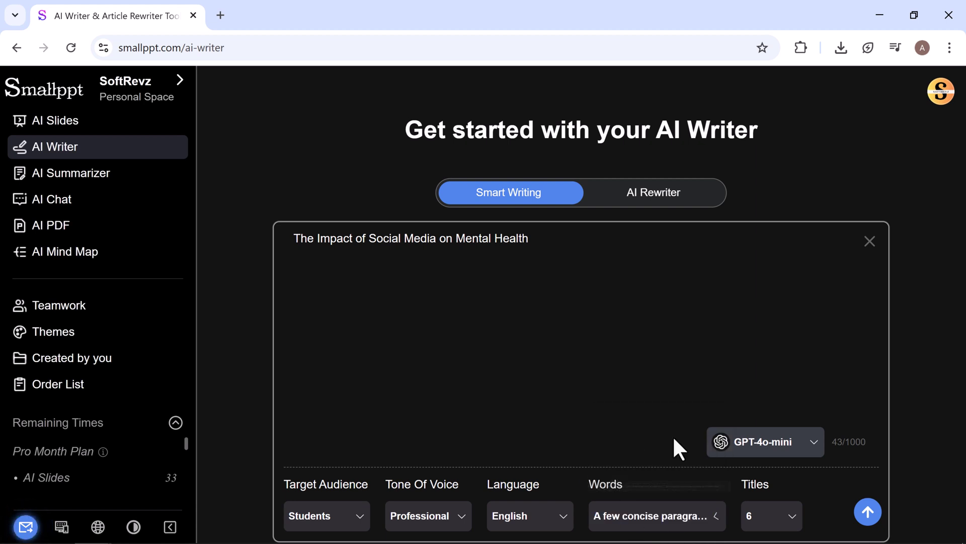
click(781, 522)
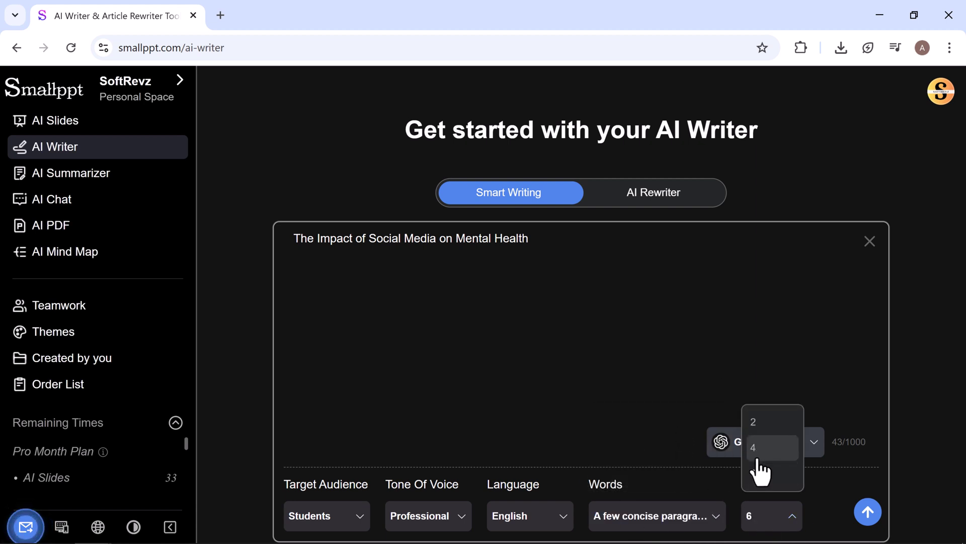
click(760, 450)
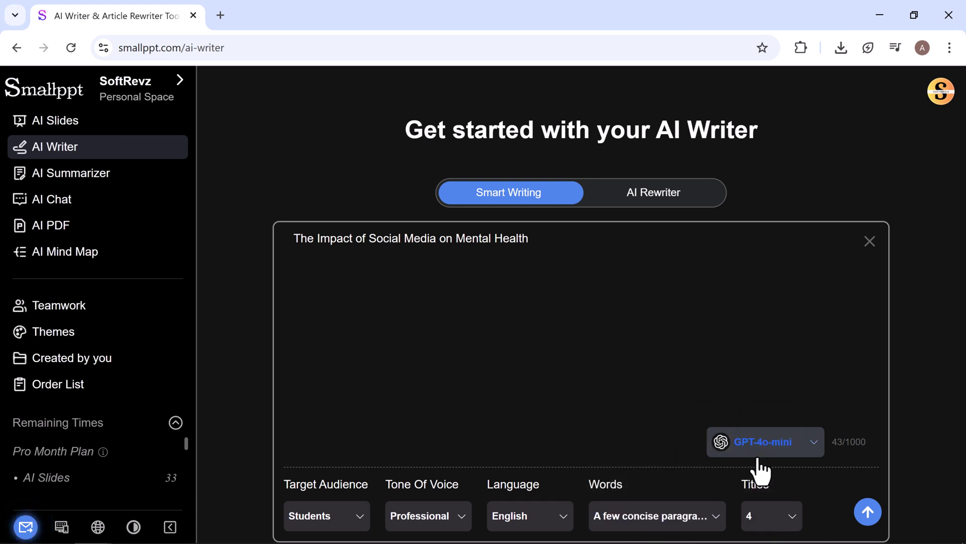
click(869, 512)
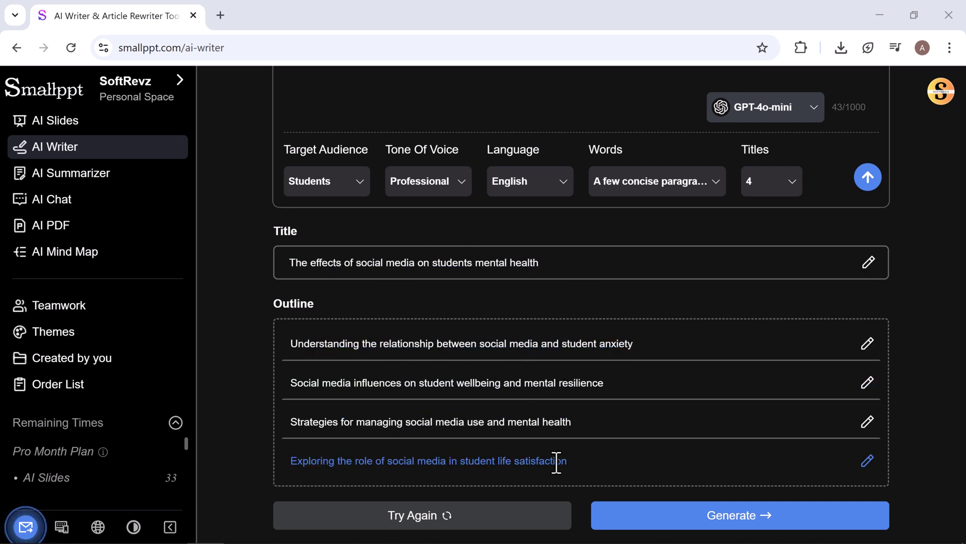
Generate the full social media and mental health article from the outline
click(710, 515)
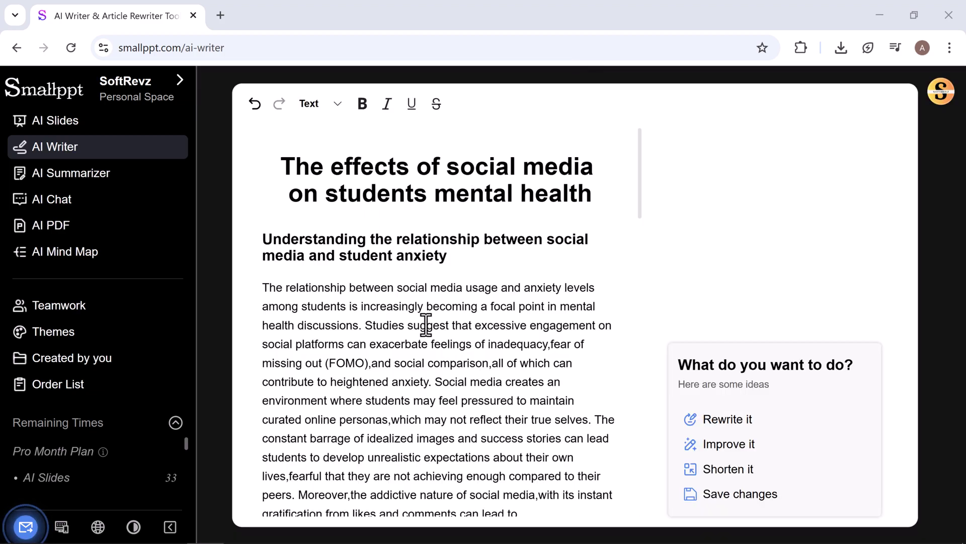
scroll(426, 324, down, 4)
scroll(425, 326, down, 2)
scroll(425, 324, down, 3)
scroll(426, 326, down, 2)
scroll(425, 325, down, 4)
scroll(425, 325, down, 3)
scroll(425, 326, down, 3)
scroll(425, 325, down, 3)
scroll(426, 325, down, 3)
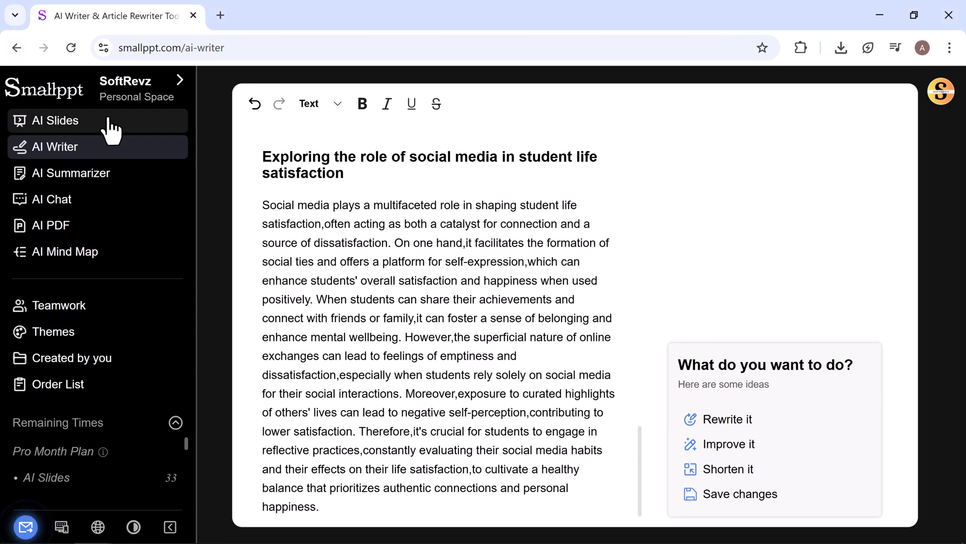
Check the saved presentations in Created by you, then return to AI Slides
click(89, 363)
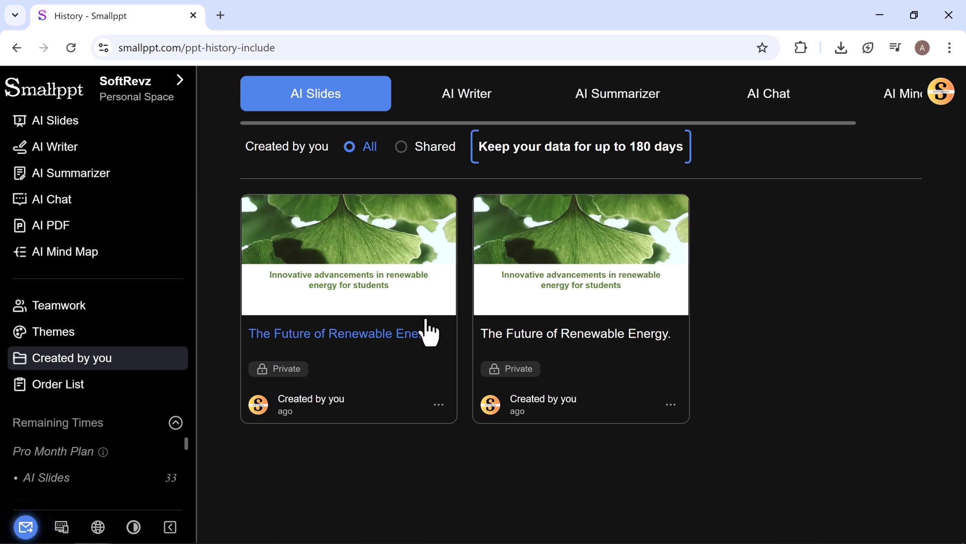
click(54, 121)
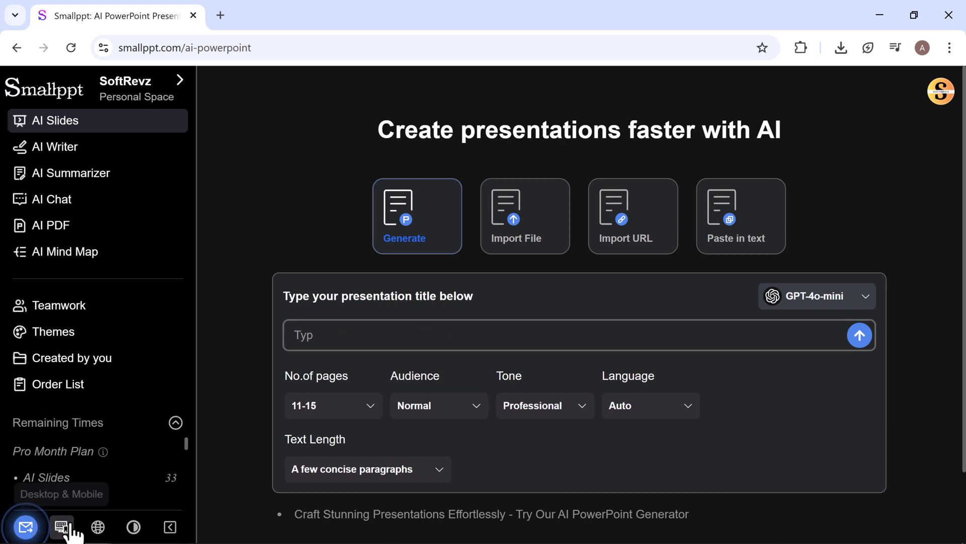
Peek at the interface language menu, then collapse the side navigation to icons
click(98, 527)
click(98, 527)
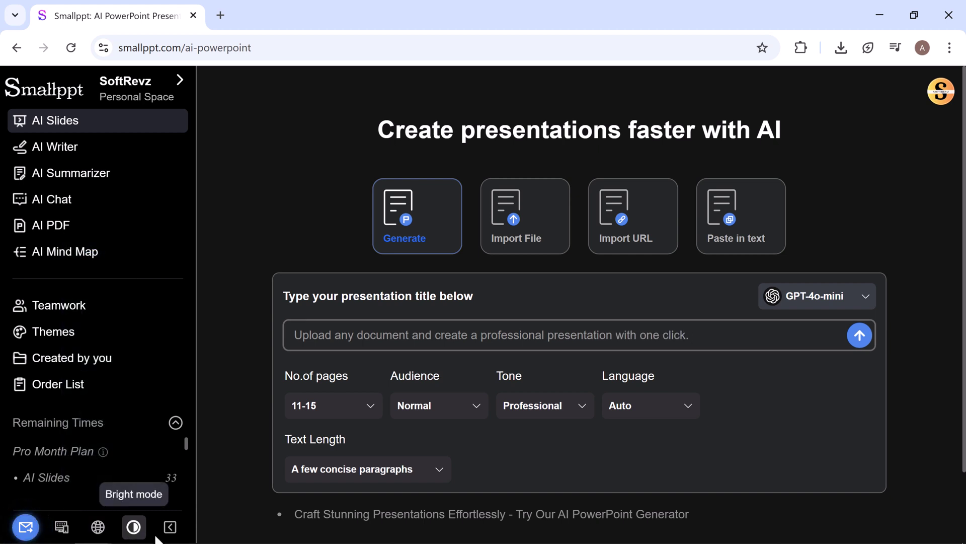
click(170, 526)
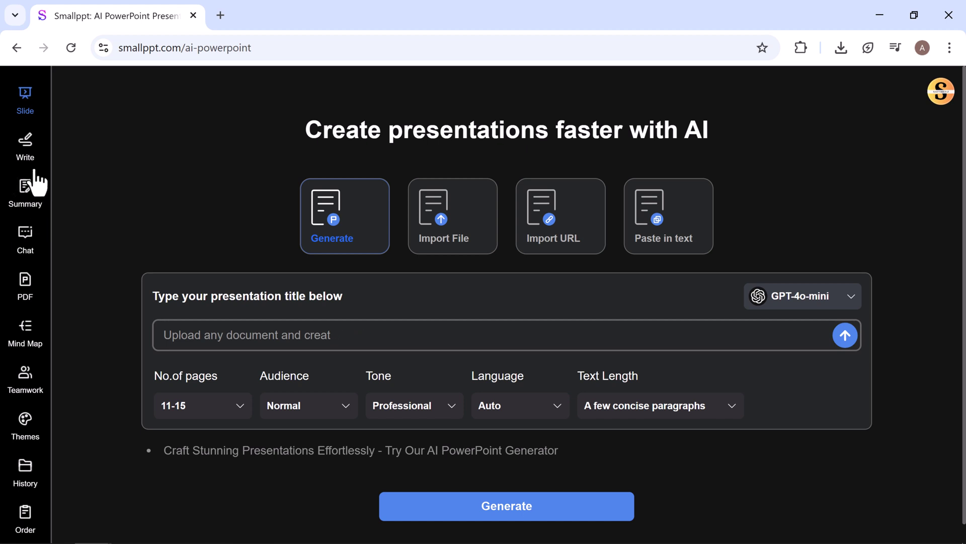
Visit the AI article writer, the AI summarizer and the PDF tools page in turn
click(26, 144)
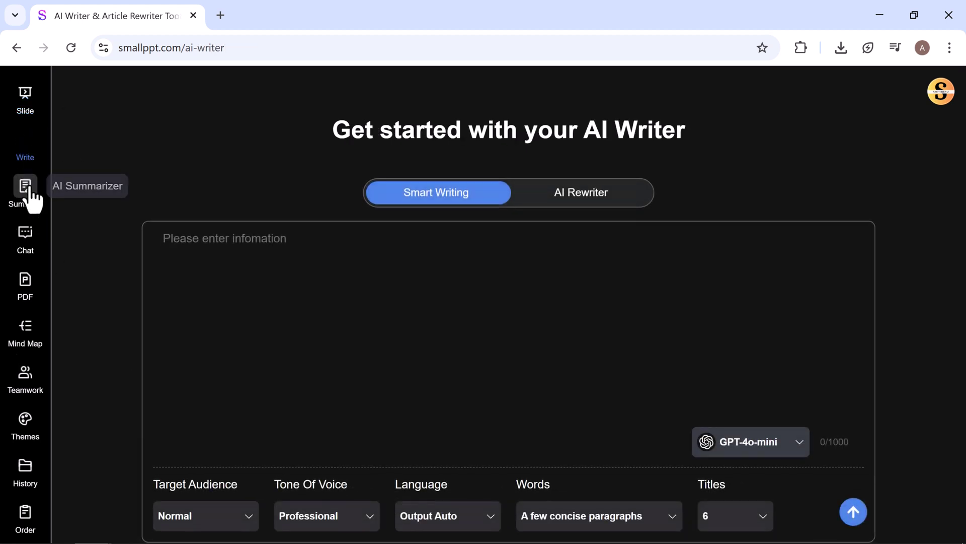
click(25, 188)
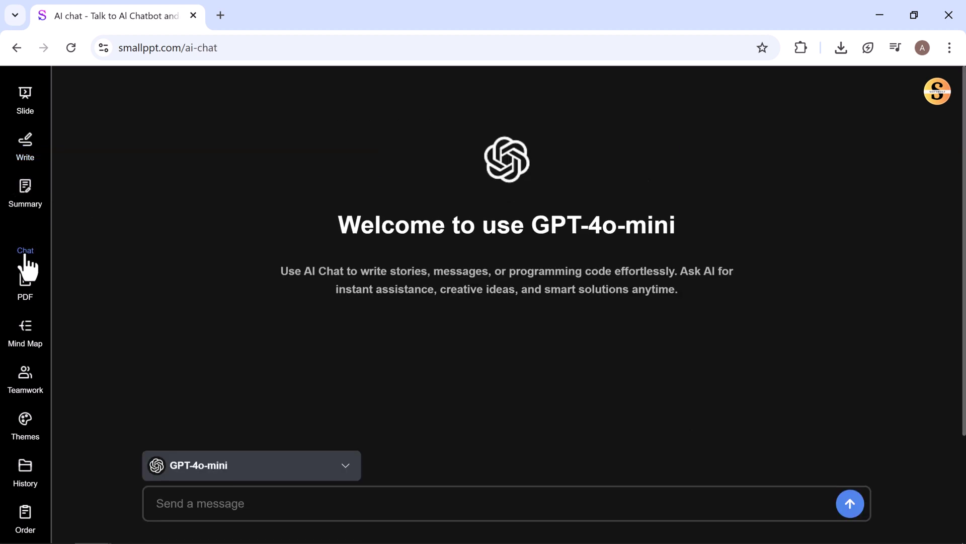
click(25, 281)
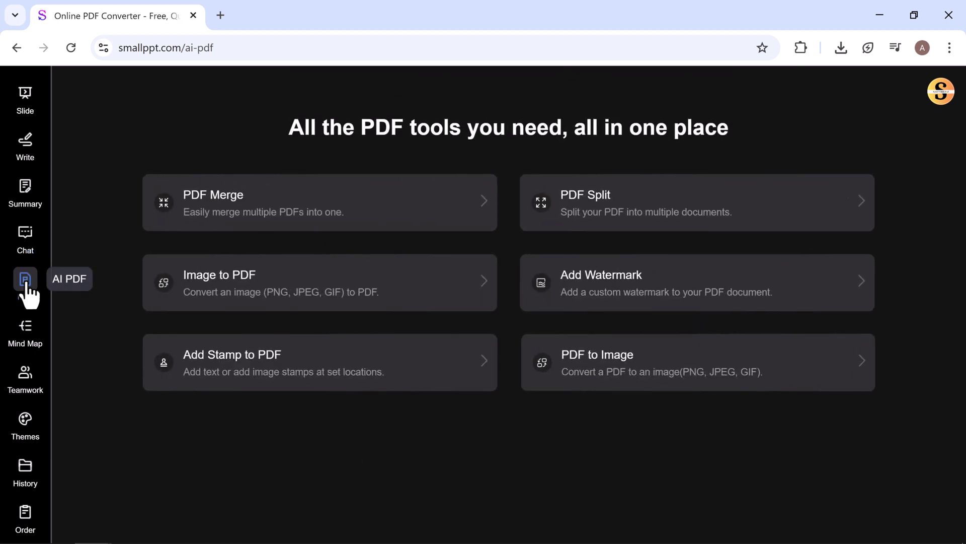
Review the creation history's AI Writer articles (social media article) and AI Summarizer items
click(26, 472)
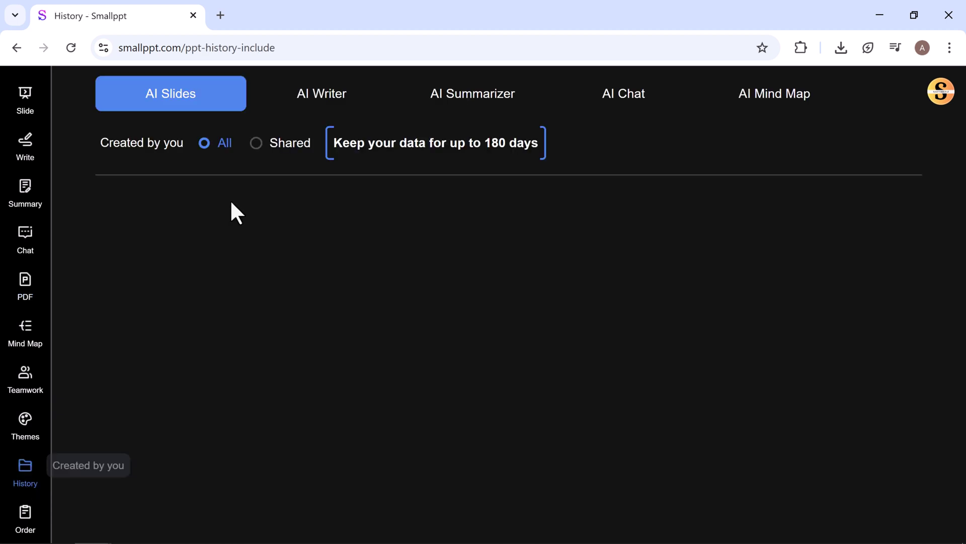
click(321, 93)
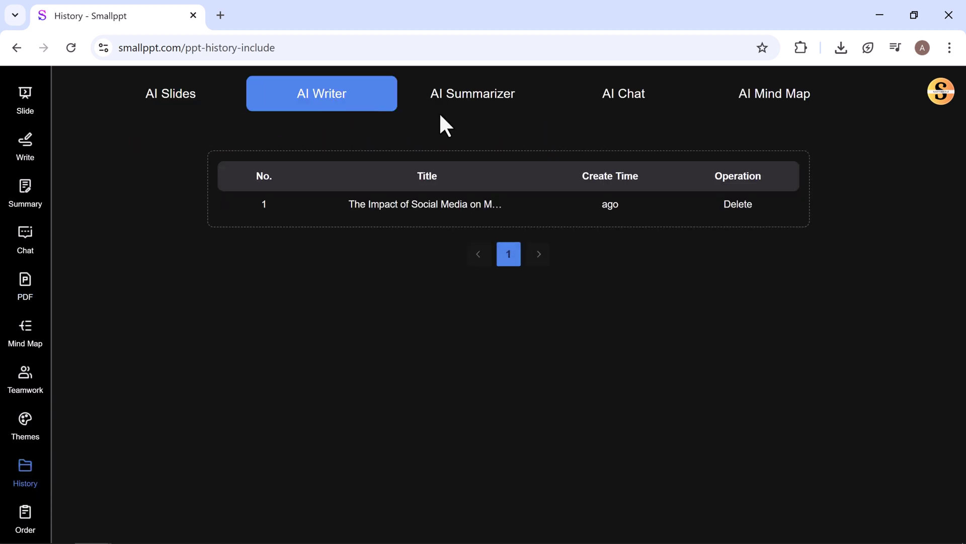
click(488, 98)
Check the empty AI Chat and AI Mind Map history, then return to the presentation creator
click(605, 109)
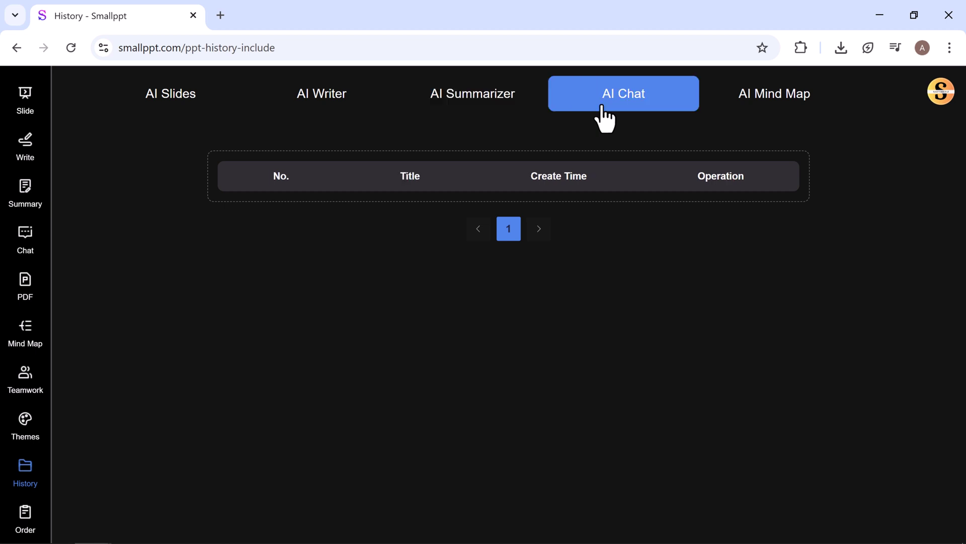
click(755, 99)
click(24, 98)
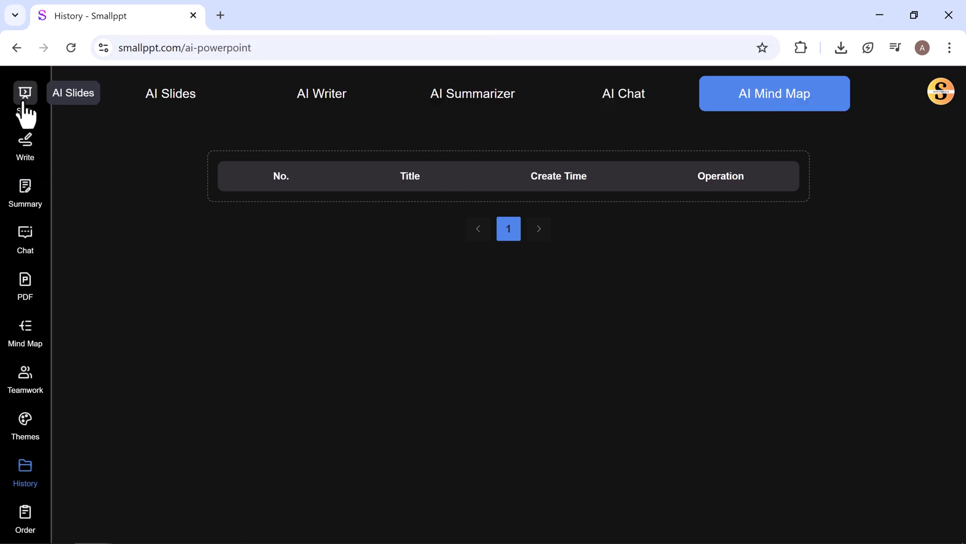